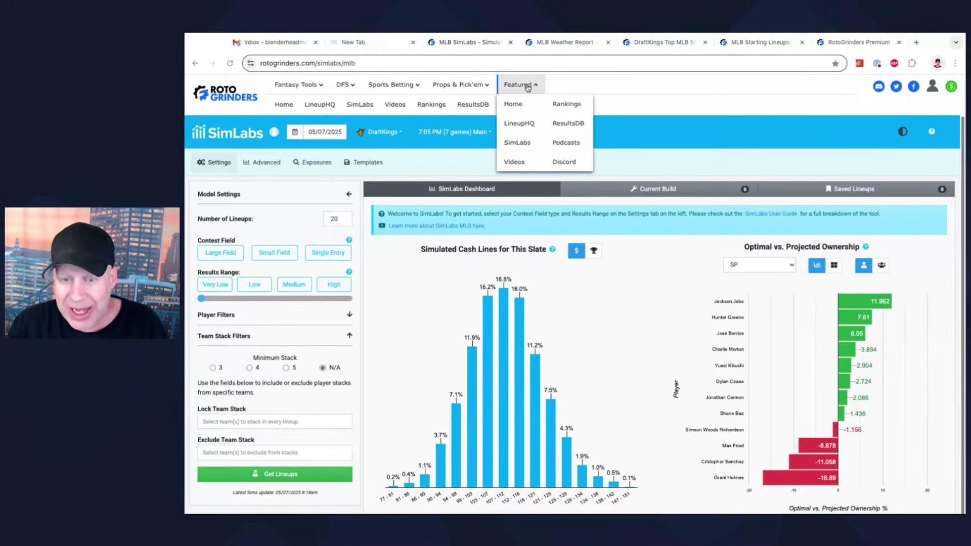
Read the MLB Weather Report's game-by-game rain and wind notes, from TEX @ BOS through DET @ COL.
left_click(579, 45)
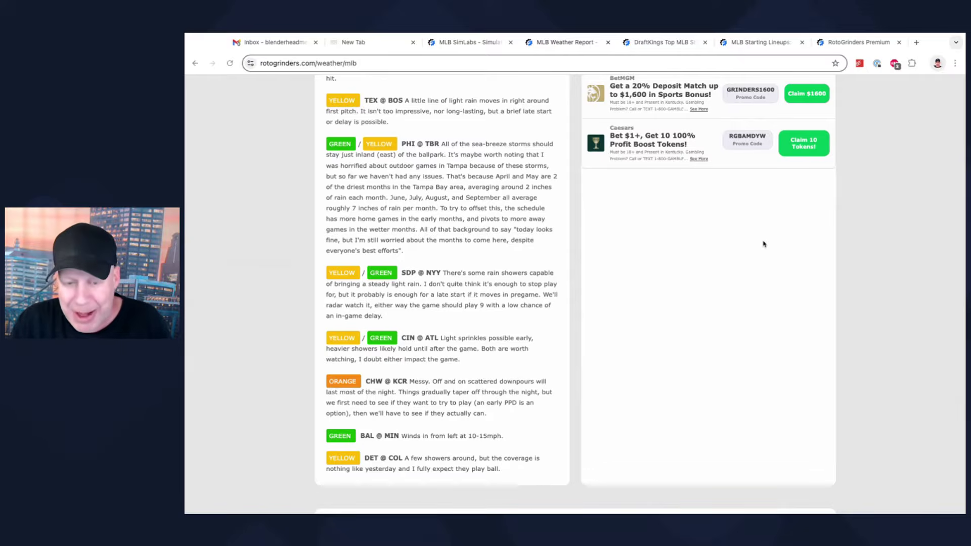
scroll(758, 247, "down", 1)
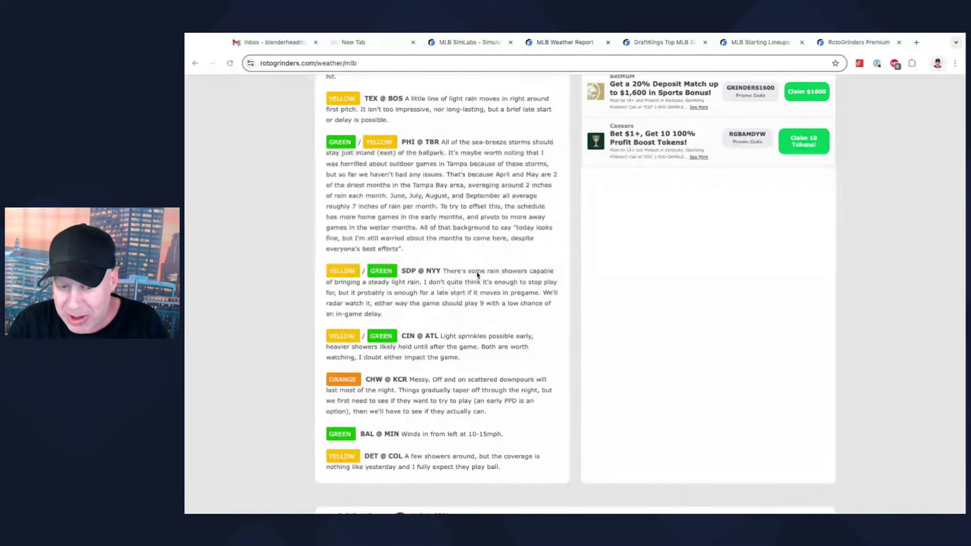
scroll(477, 275, "down", 1)
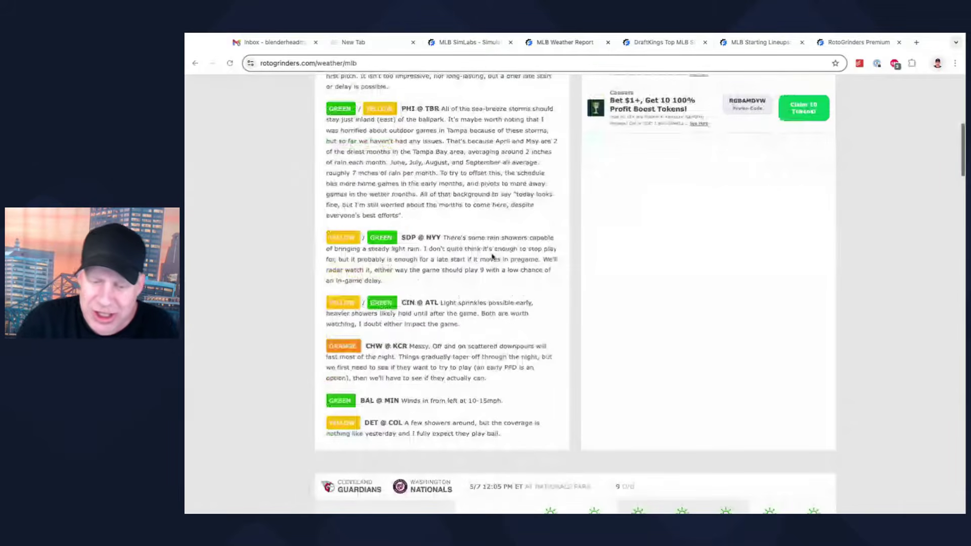
scroll(488, 261, "down", 1)
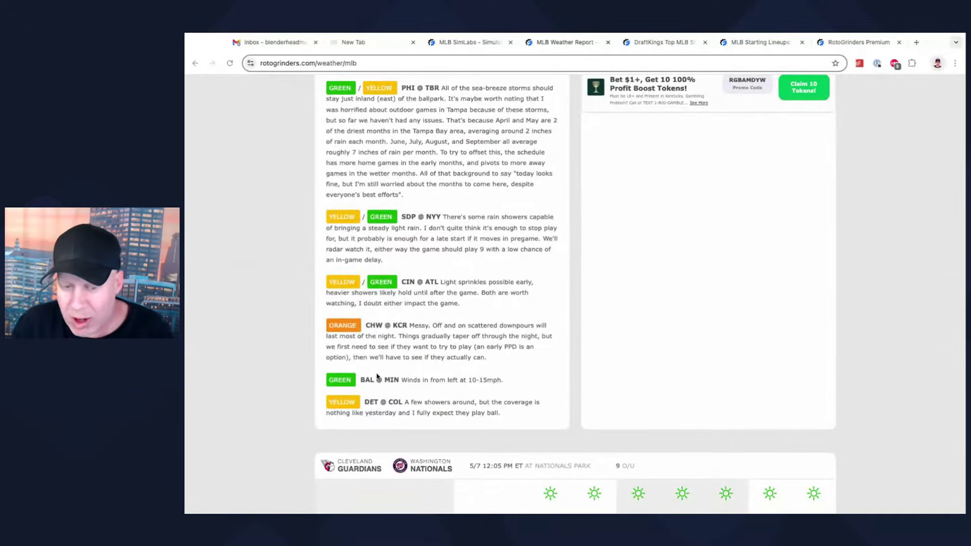
scroll(376, 377, "down", 1)
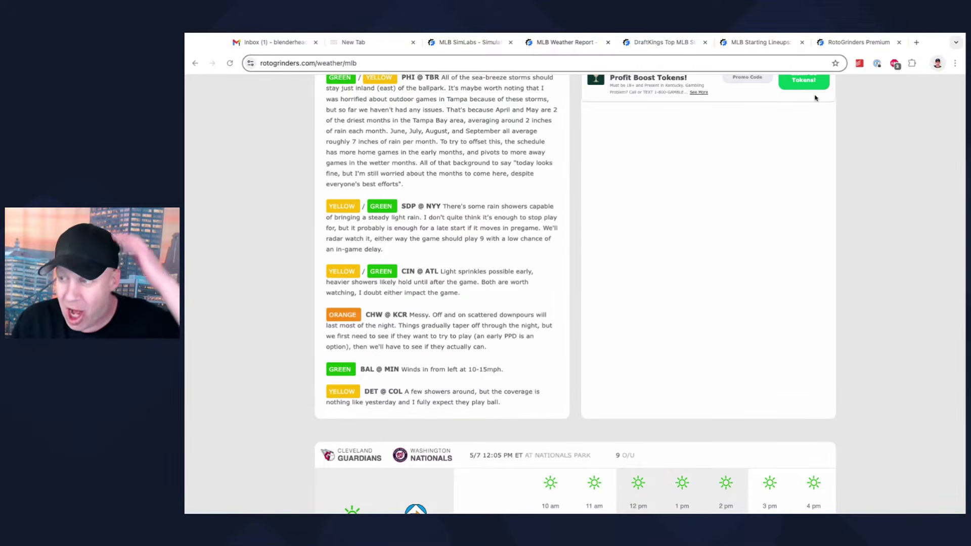
Review the starting pitchers' Optimal vs. Projected Ownership chart on the SimLabs dashboard.
left_click(450, 44)
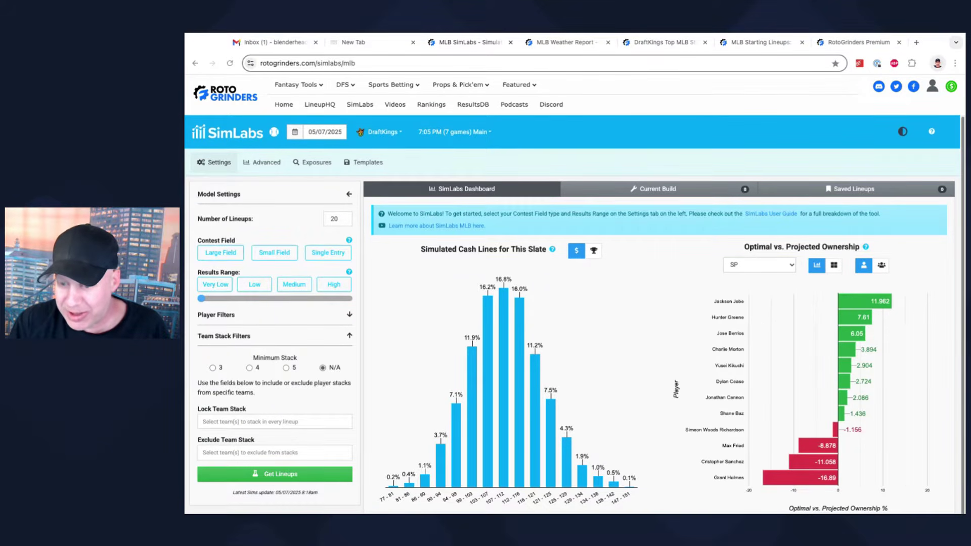
mouse_move(843, 325)
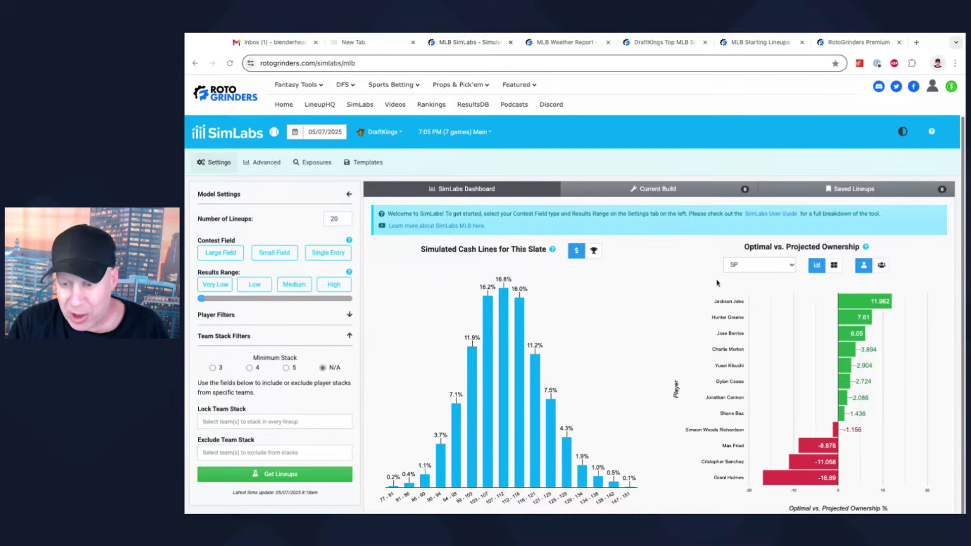
mouse_move(884, 302)
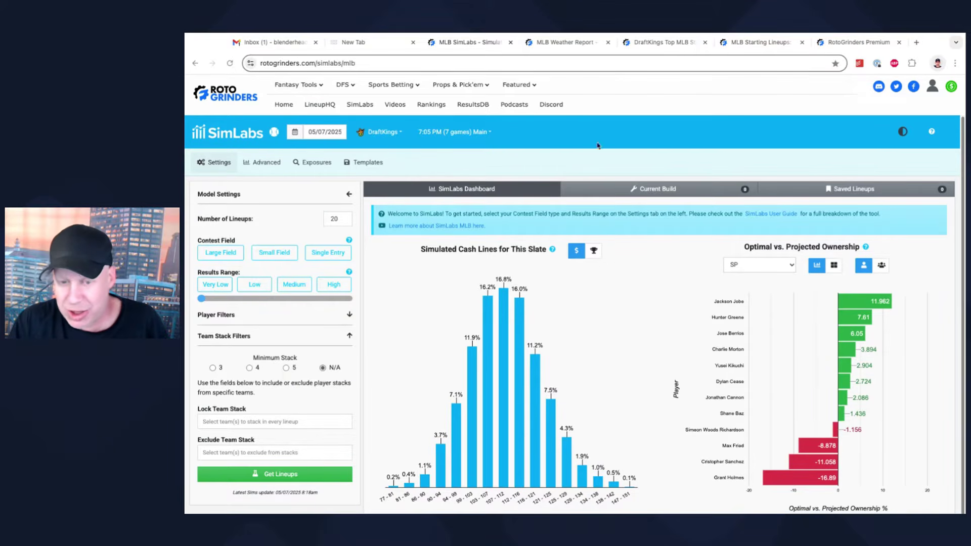
Examine the DraftKings Top MLB Stacks table for the main slate, comparing each team's optimal percentage with its projected ownership.
left_click(659, 44)
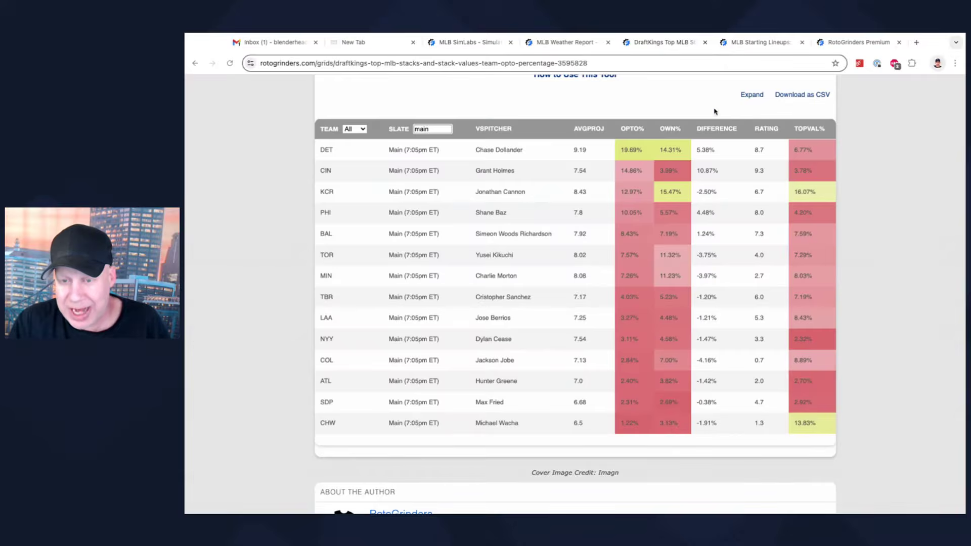
scroll(891, 180, "up", 1)
scroll(891, 180, "up", 1)
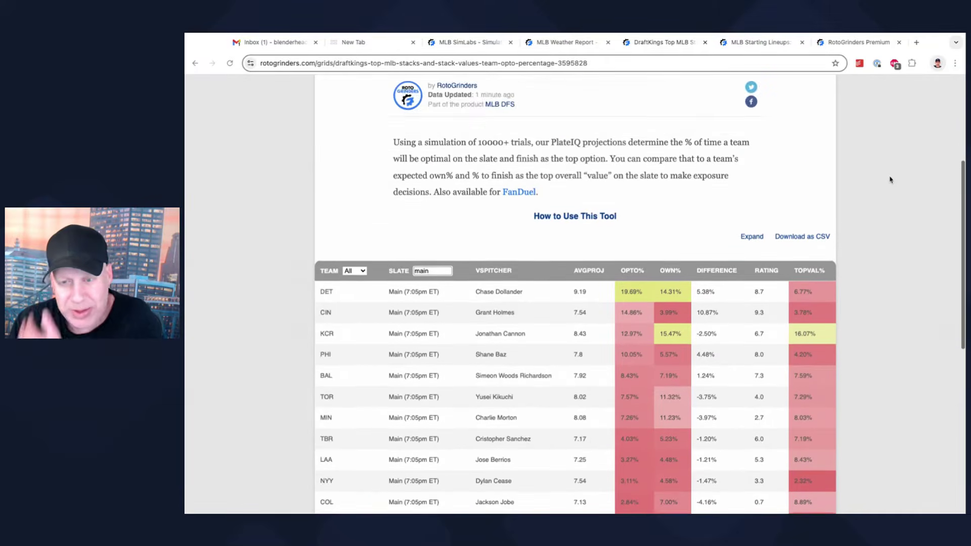
scroll(888, 180, "down", 3)
scroll(575, 293, "down", 1)
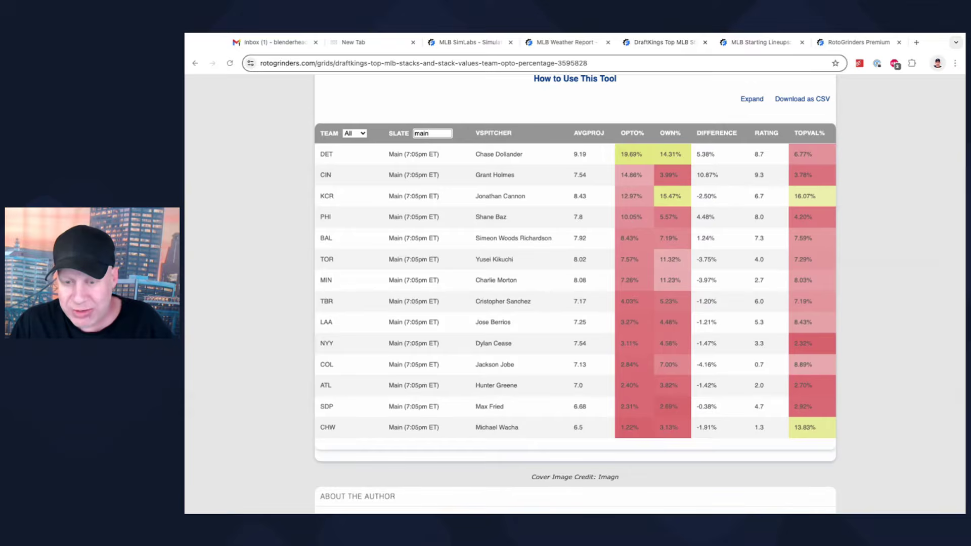
scroll(639, 242, "up", 1)
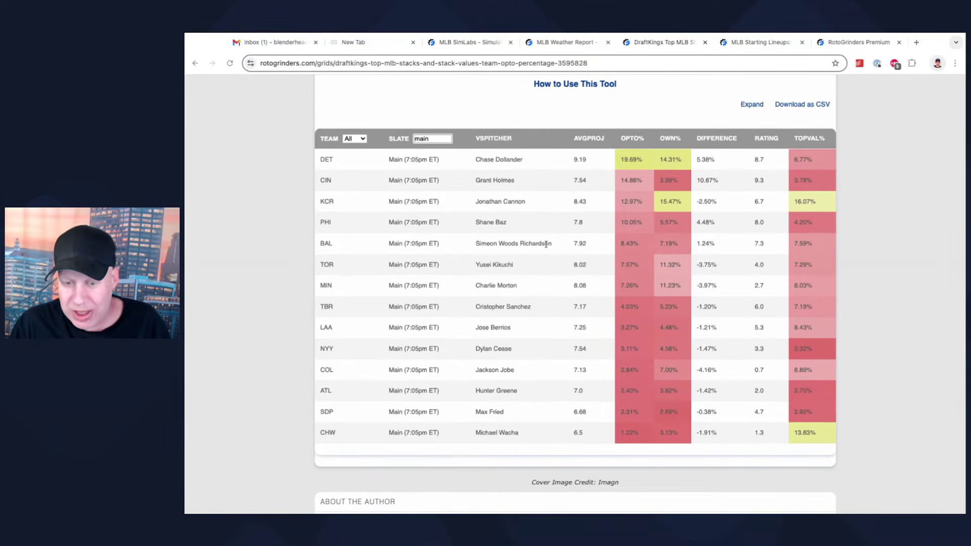
scroll(627, 276, "up", 1)
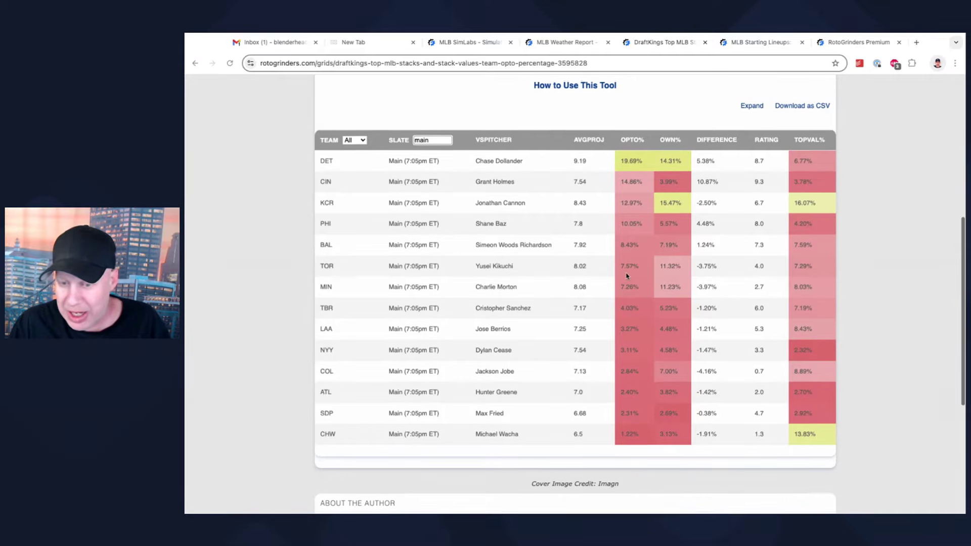
scroll(627, 275, "down", 1)
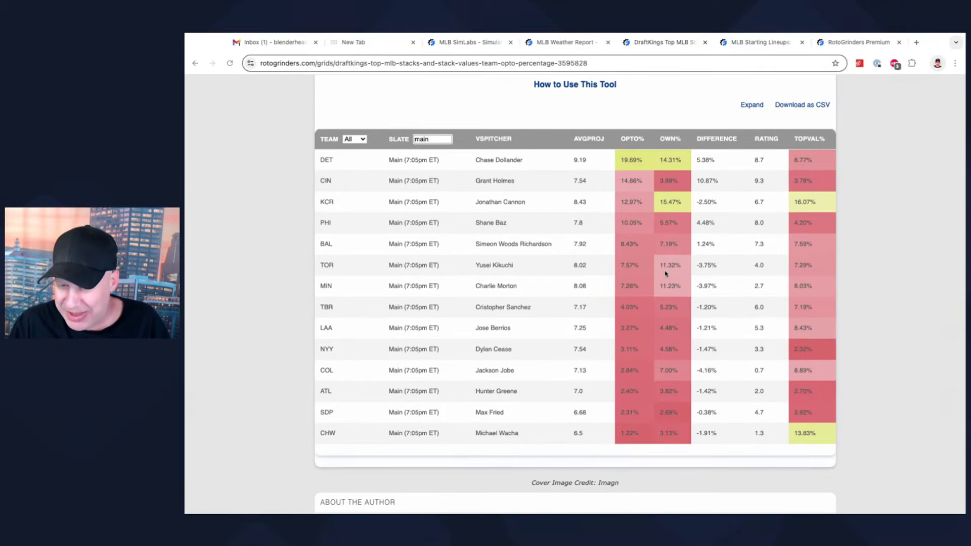
scroll(665, 273, "up", 1)
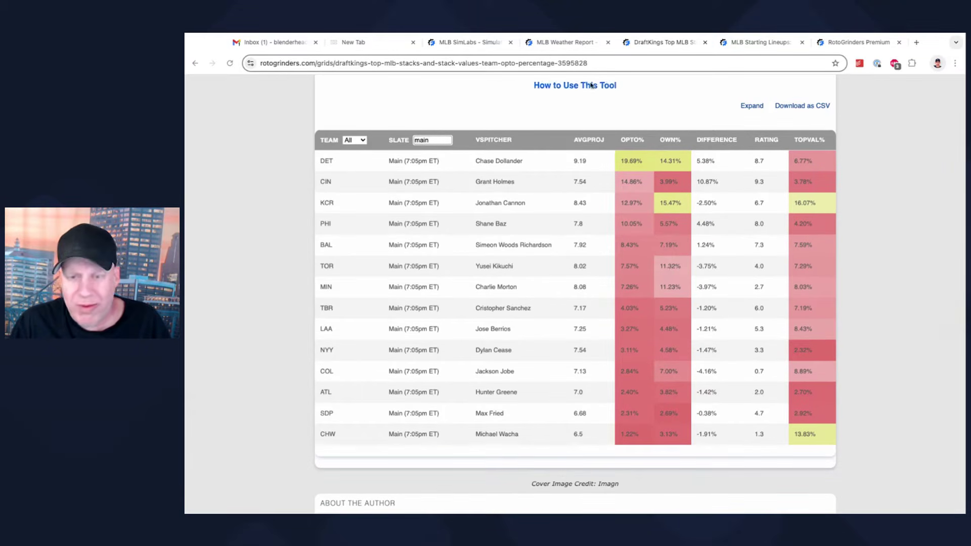
Generate 150 lineups in SimLabs using the Single Entry contest field, Medium results range and a minimum stack of 5.
left_click(461, 43)
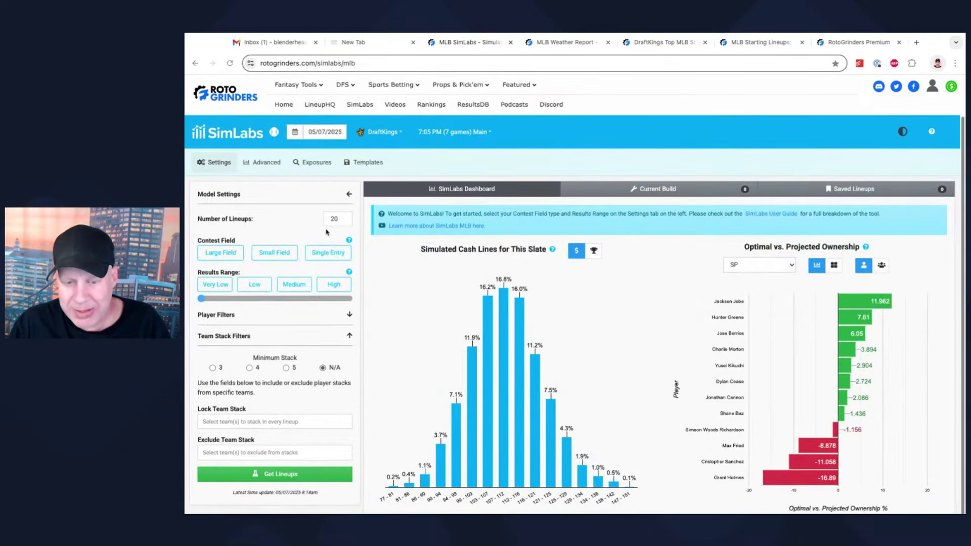
left_click(328, 252)
left_click(302, 285)
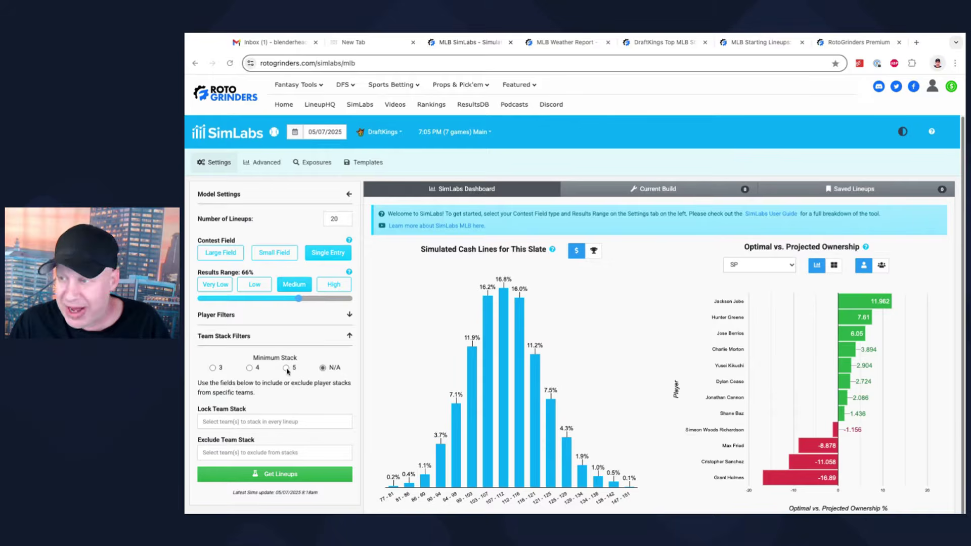
left_click(287, 368)
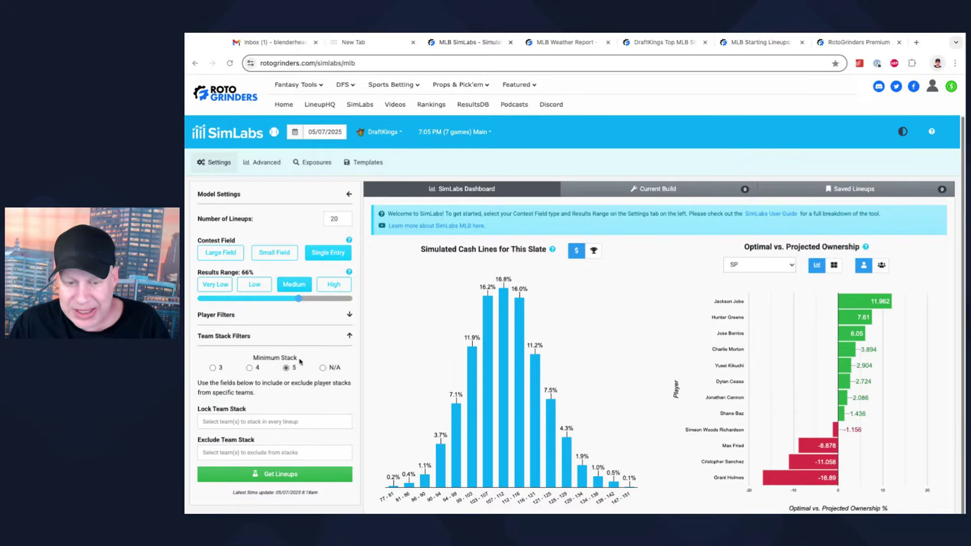
double_click(335, 219)
type("150")
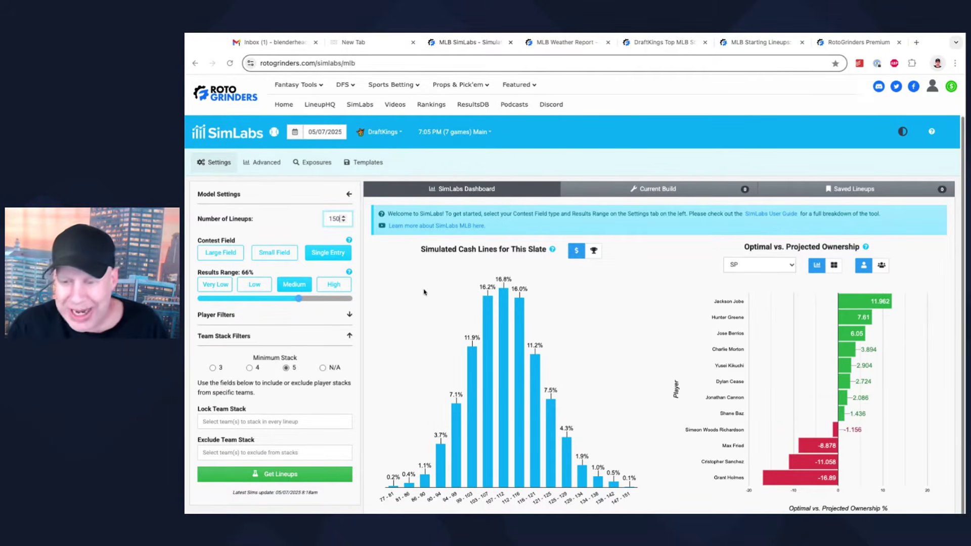
left_click(290, 477)
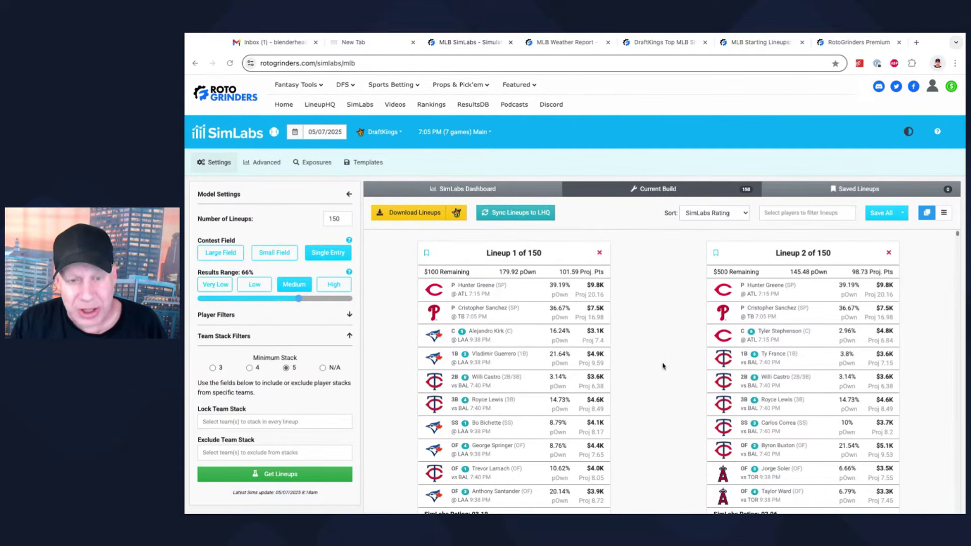
Review the player exposures of the current build, filtered to the SP position.
left_click(314, 163)
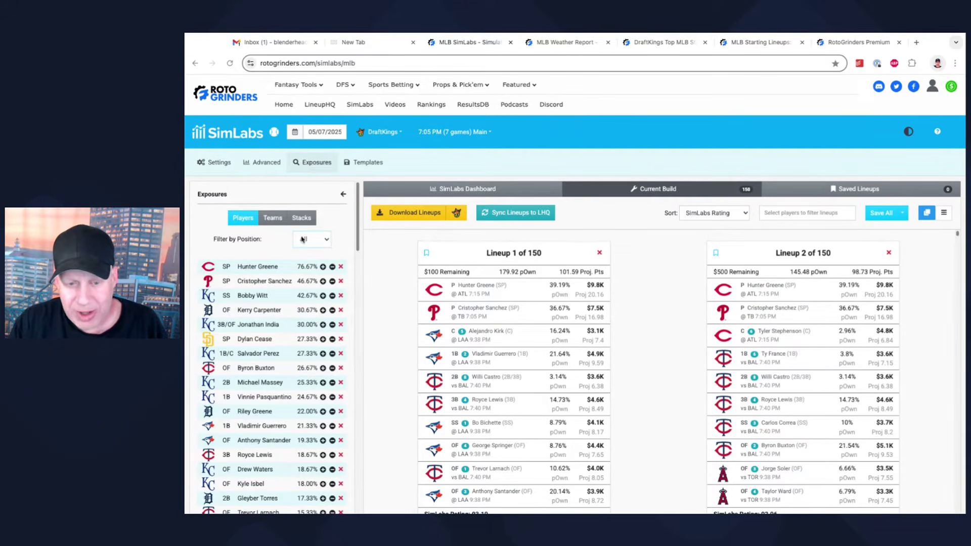
left_click(302, 240)
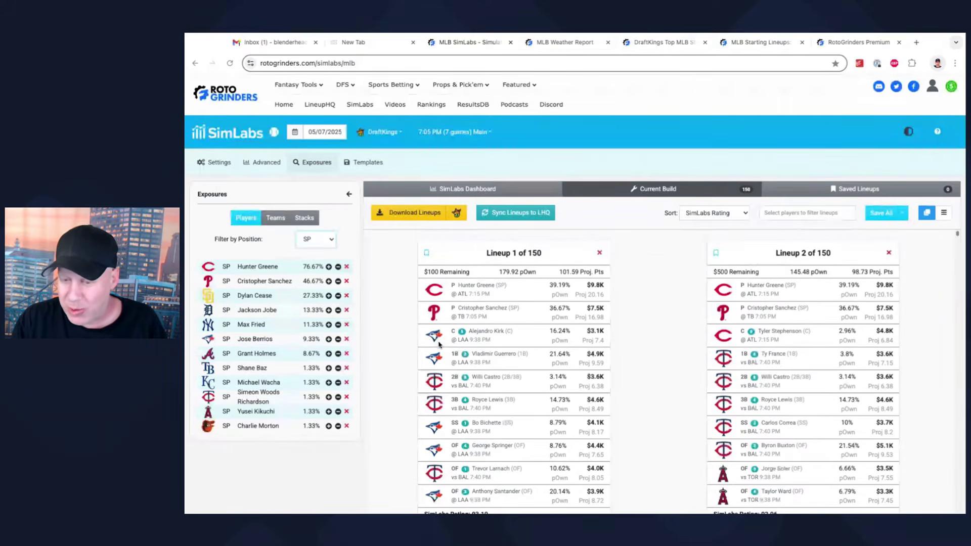
scroll(650, 340, "down", 2)
scroll(650, 340, "up", 2)
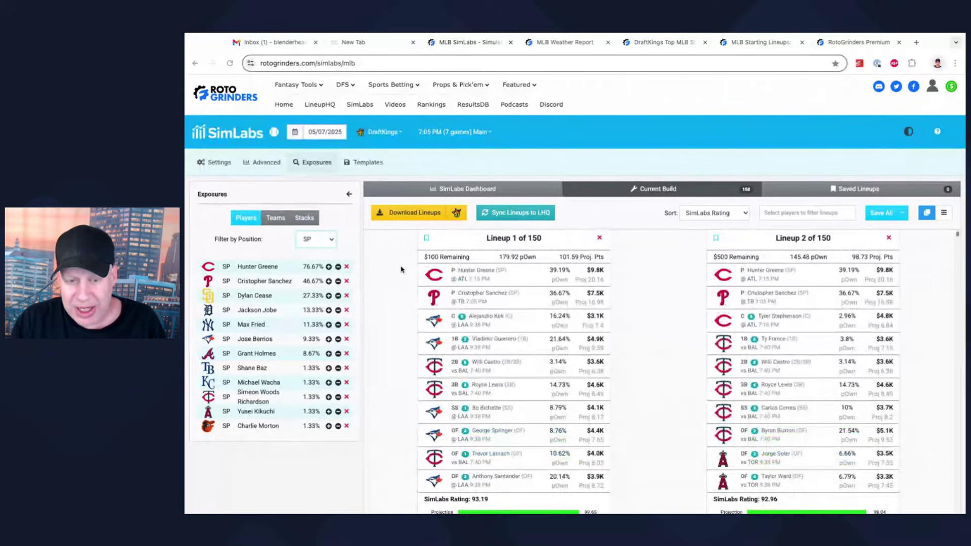
Review the current build's team exposures and check the MLB Starting Lineups page.
left_click(275, 218)
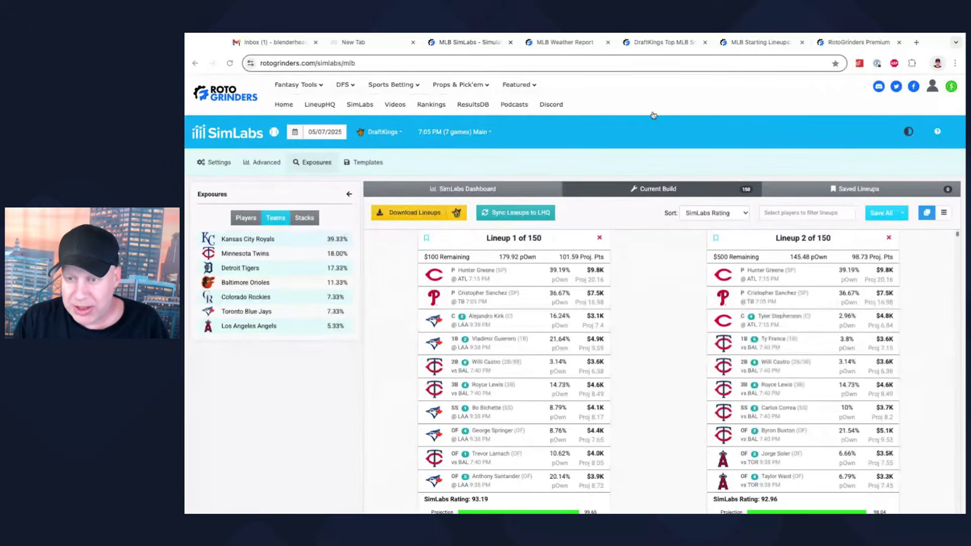
left_click(767, 44)
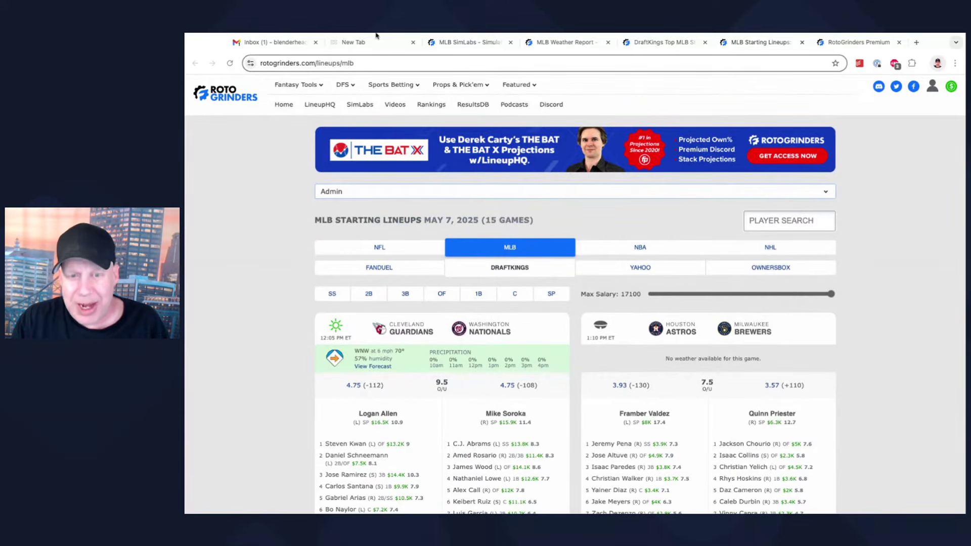
left_click(462, 43)
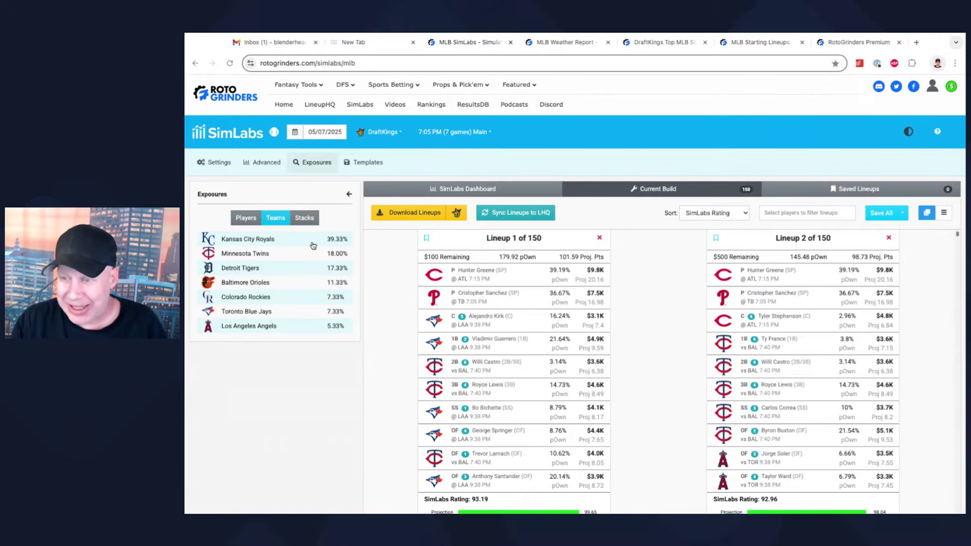
scroll(318, 297, "down", 1)
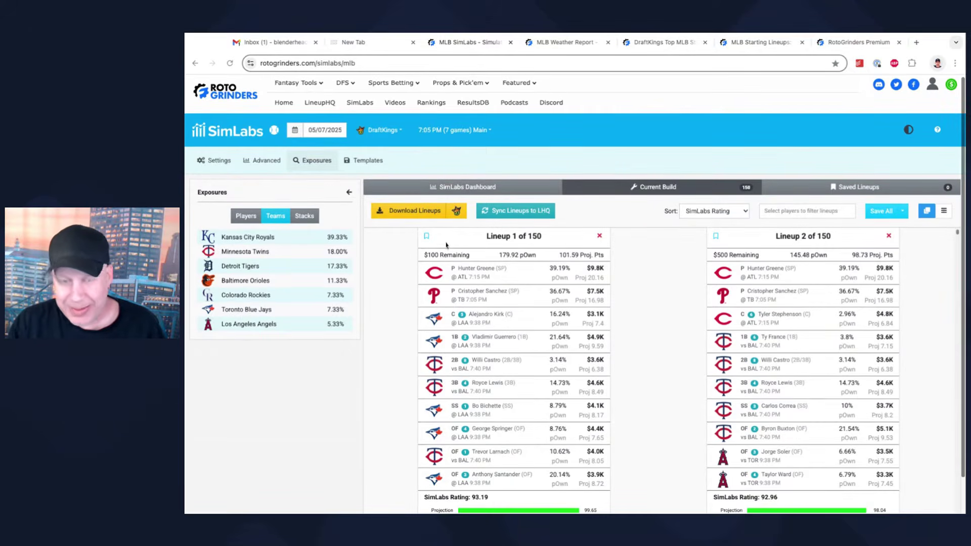
scroll(446, 246, "up", 1)
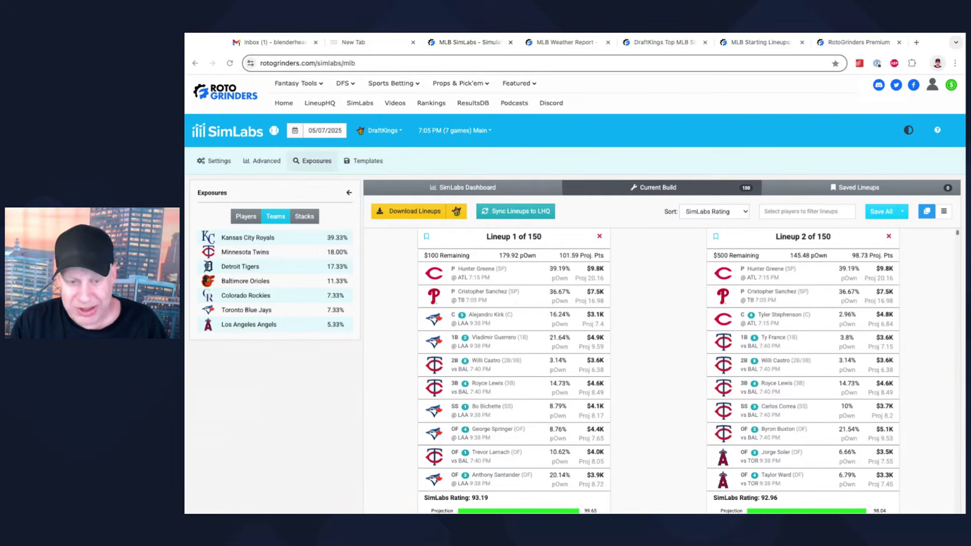
scroll(221, 167, "up", 1)
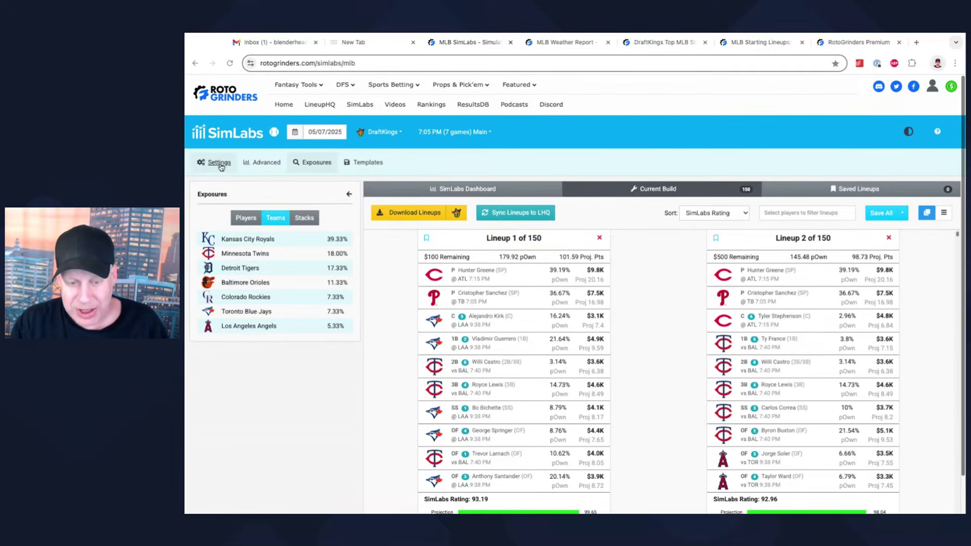
Expand the player filters in the model settings and add KC to the excluded team stacks.
left_click(221, 166)
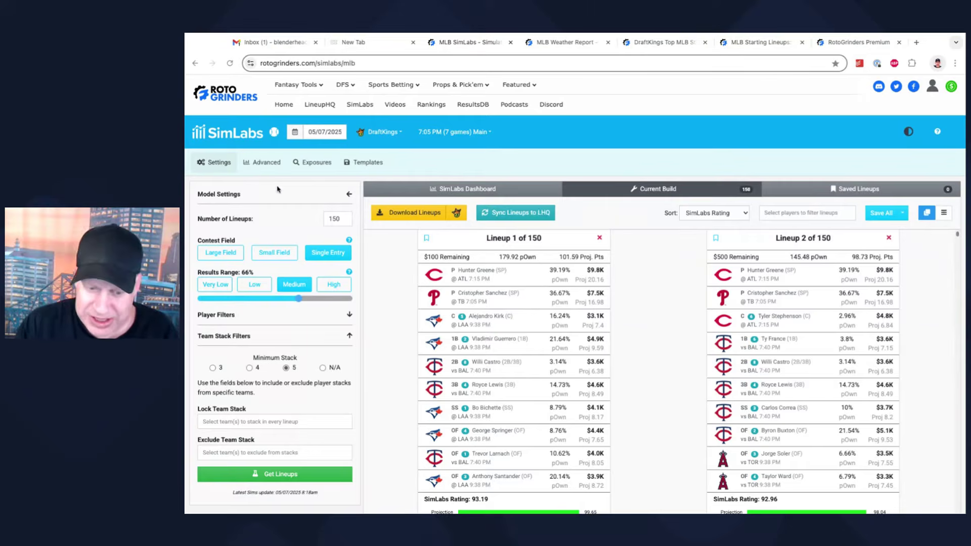
scroll(329, 337, "down", 1)
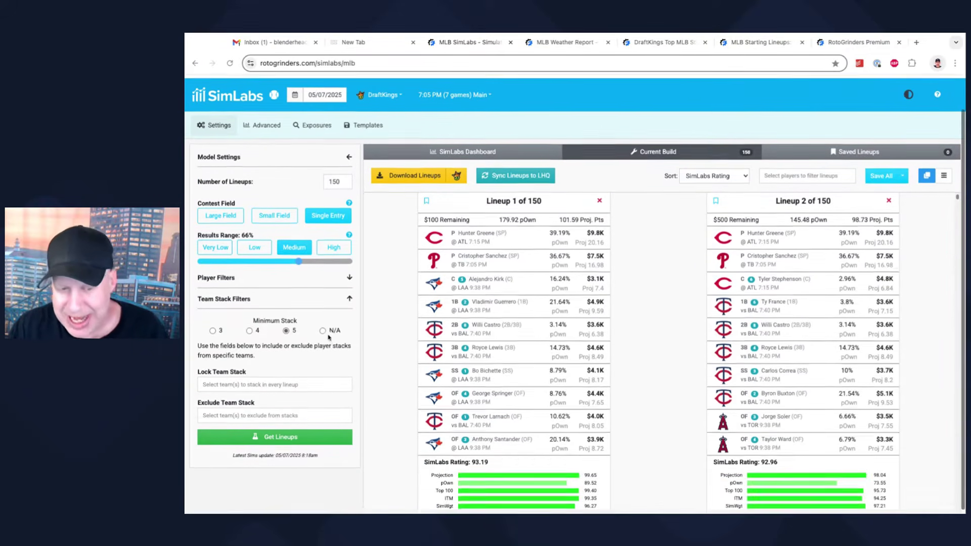
scroll(277, 322, "up", 1)
left_click(276, 317)
scroll(277, 322, "down", 1)
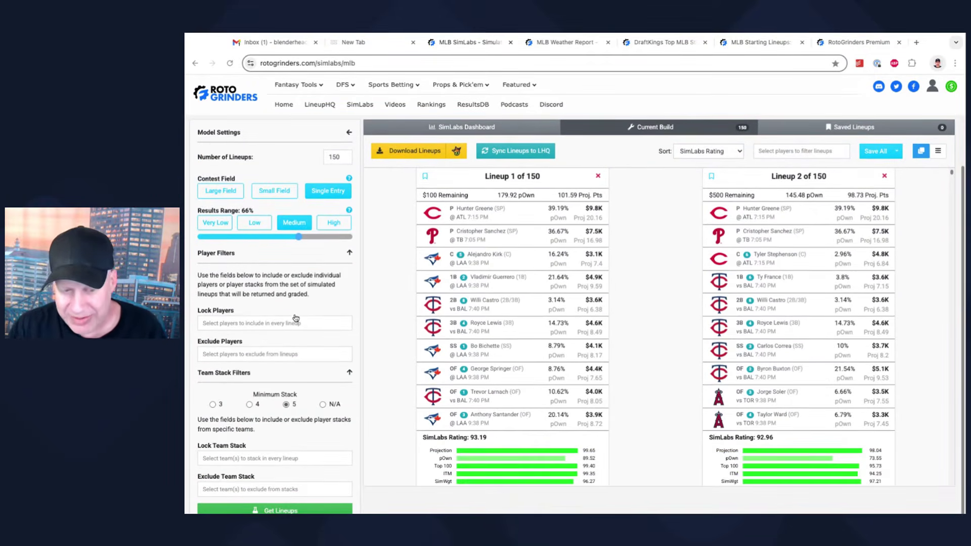
left_click(257, 489)
type("kc")
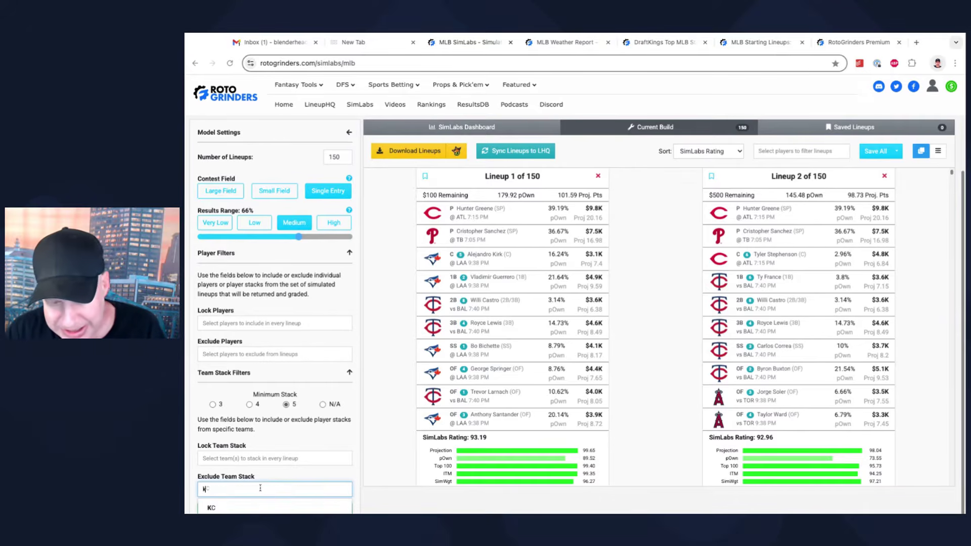
left_click(260, 507)
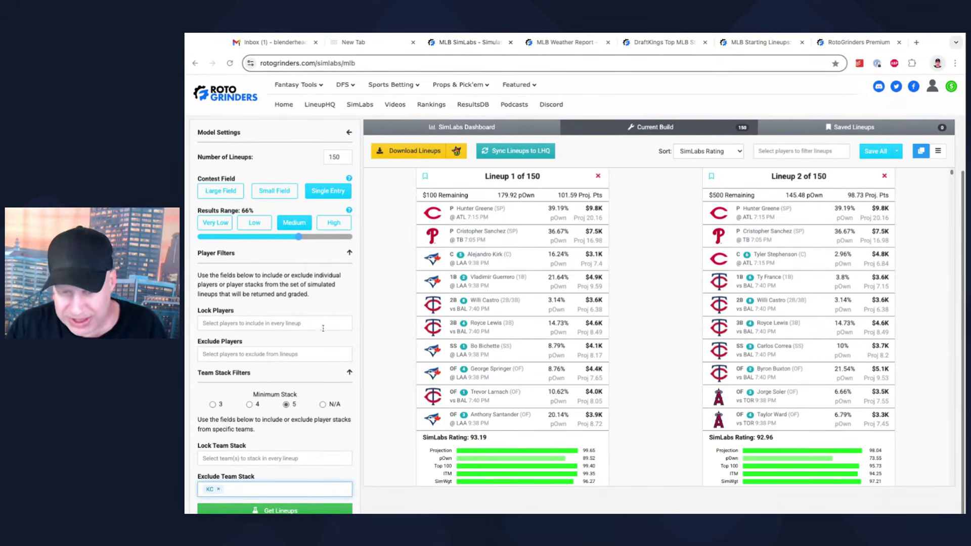
scroll(329, 323, "down", 1)
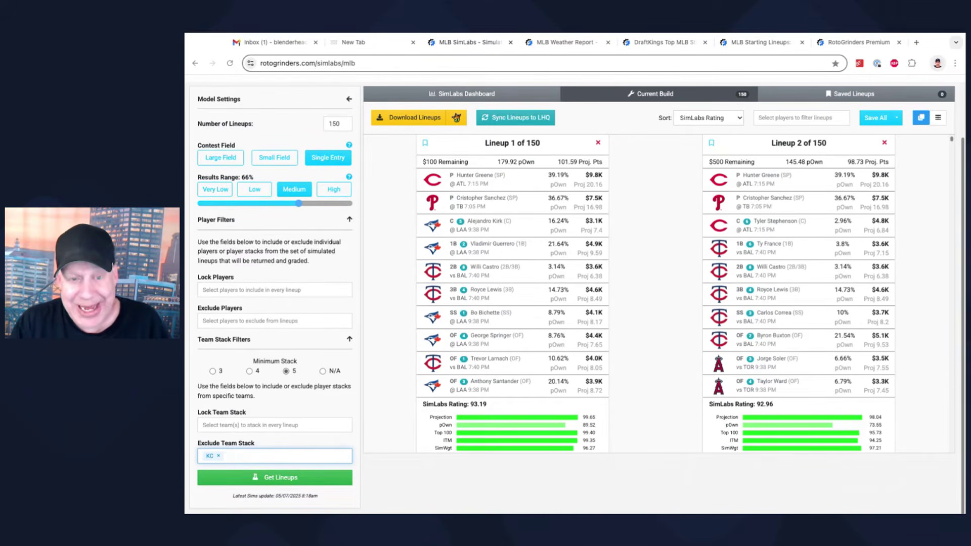
Regenerate the 150 single-entry lineups with KC excluded from the team stacks.
scroll(302, 464, "up", 1)
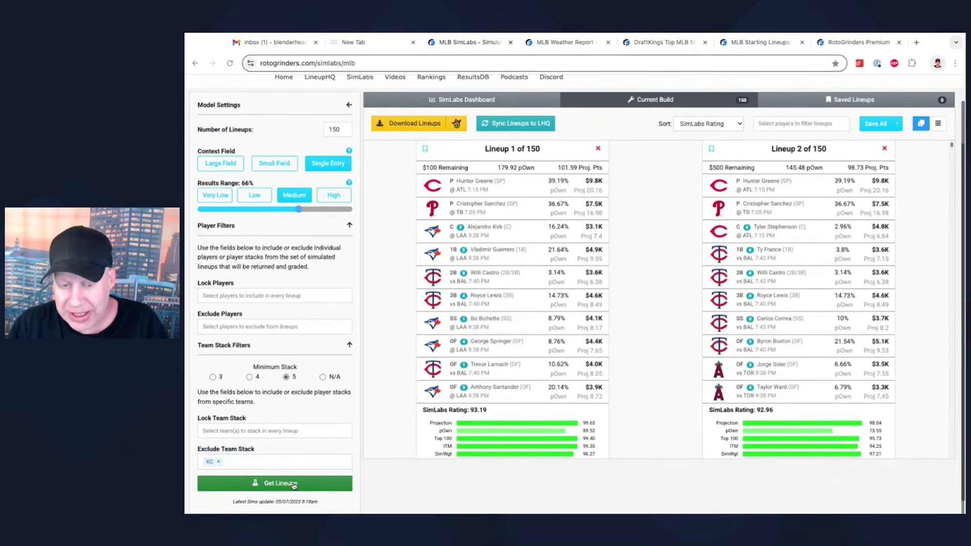
left_click(295, 484)
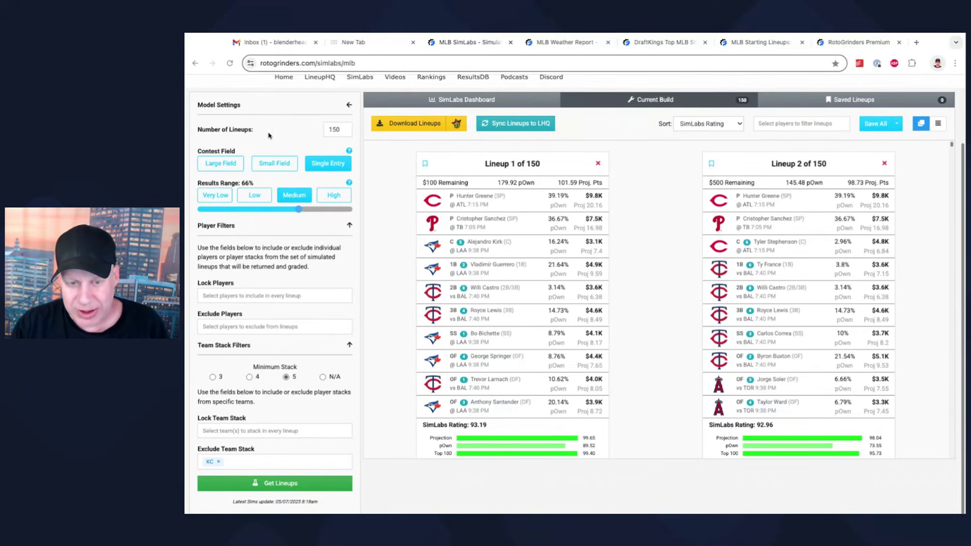
Review the new build's SP player exposures and its team exposures.
scroll(296, 143, "up", 2)
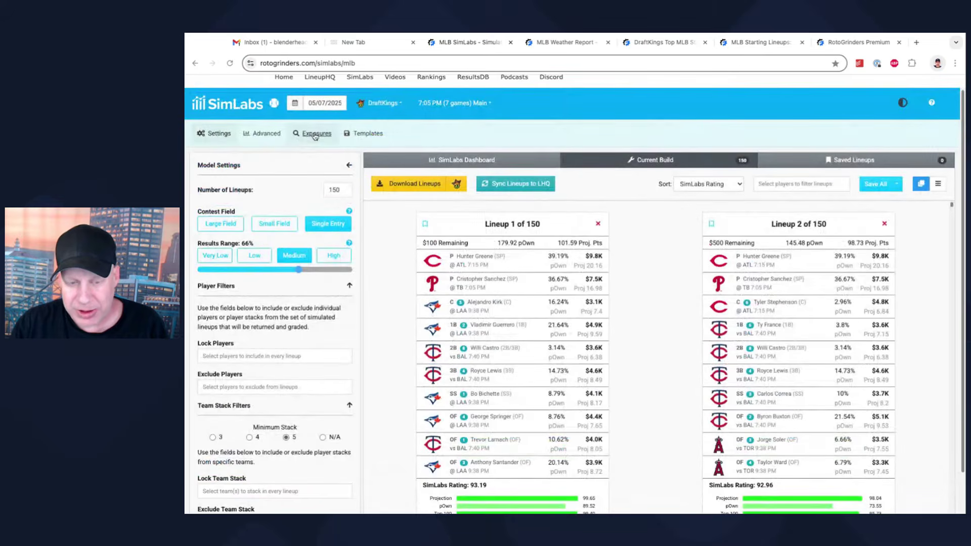
left_click(314, 135)
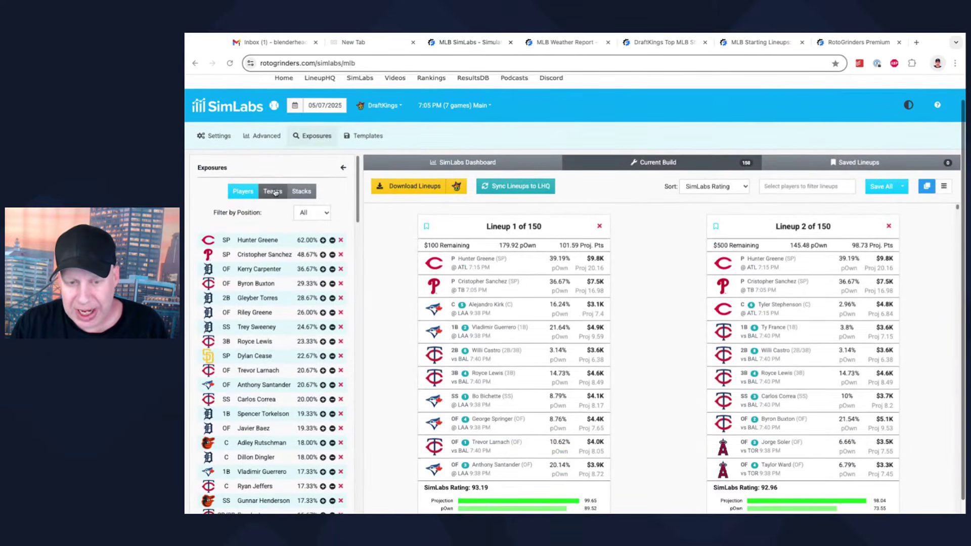
left_click(325, 214)
left_click(324, 223)
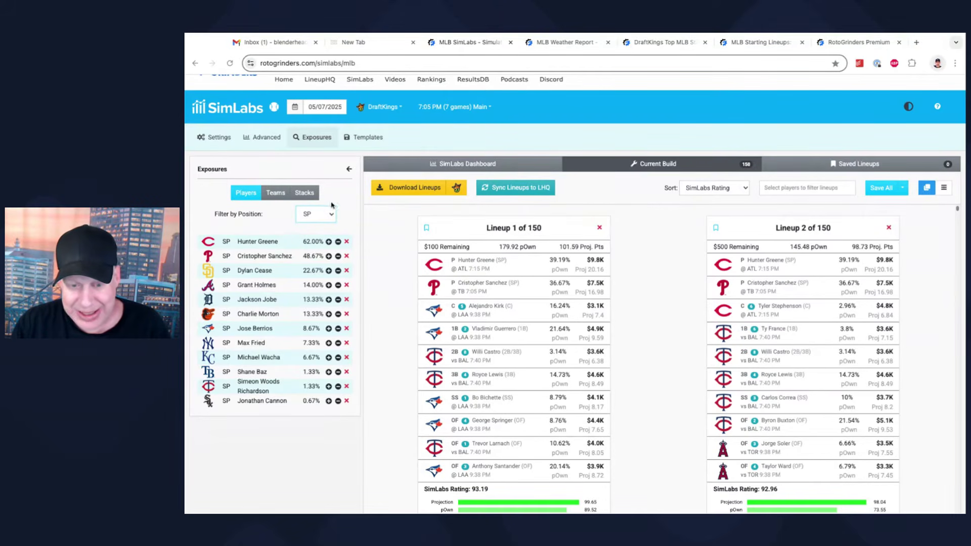
left_click(276, 192)
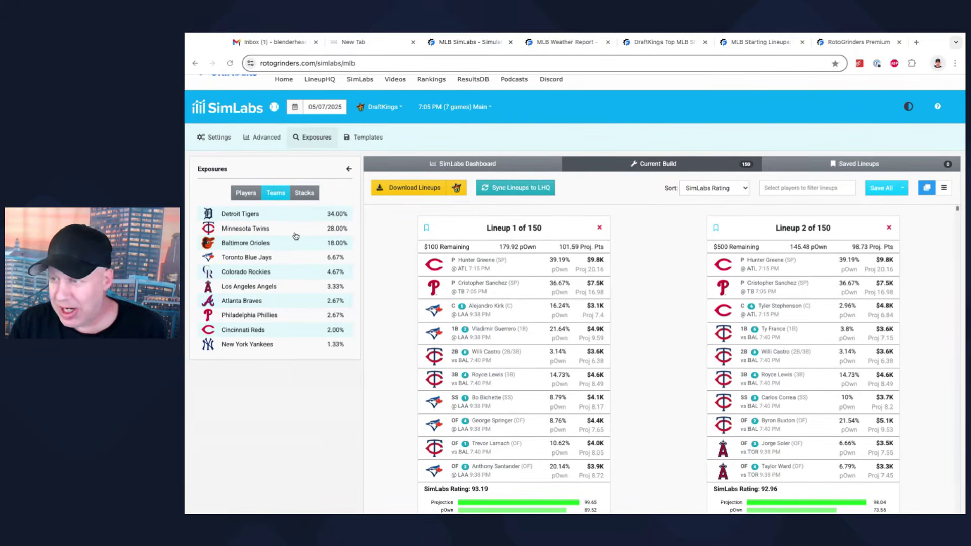
Check the DraftKings top MLB stacks table, and examine the weather and projected batting orders for the main-slate games on MLB Starting Lineups.
left_click(689, 43)
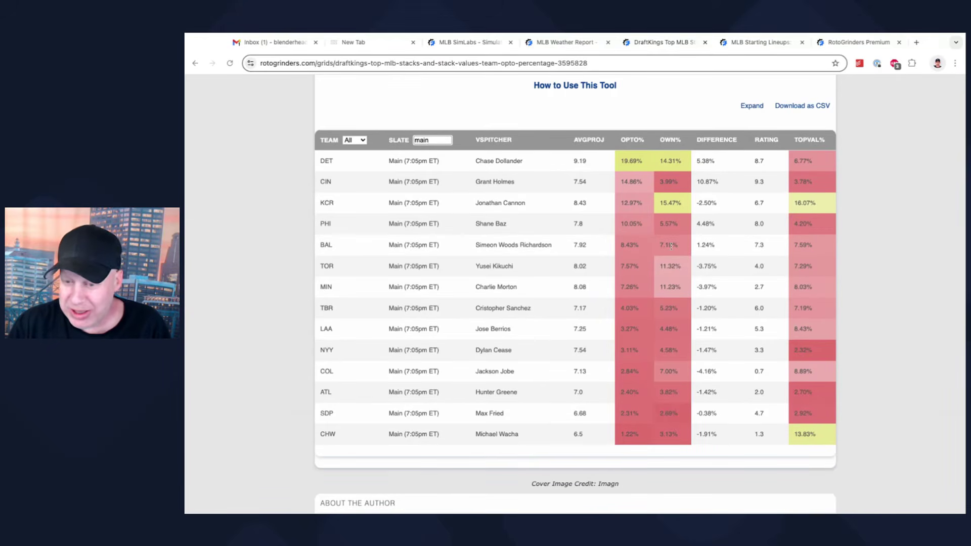
left_click(740, 44)
scroll(878, 297, "down", 10)
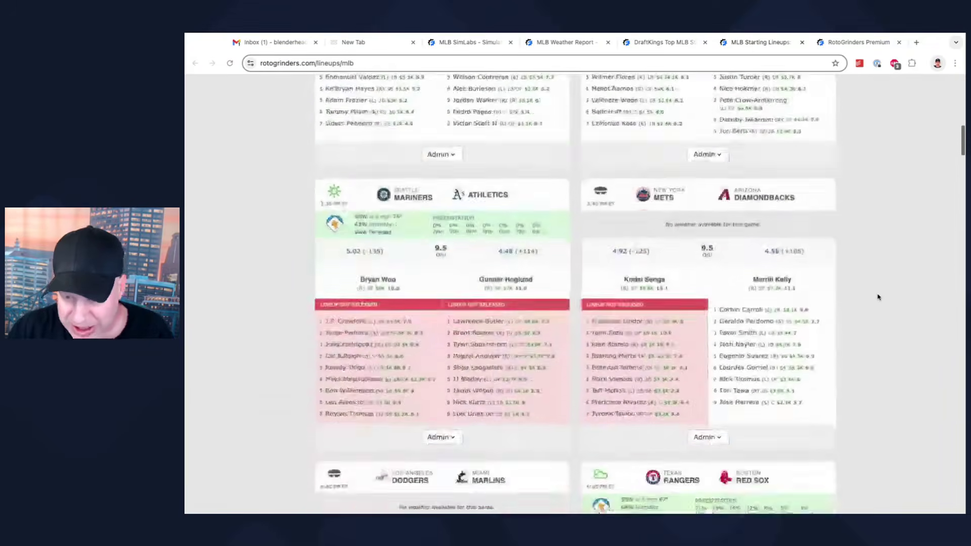
scroll(878, 297, "down", 12)
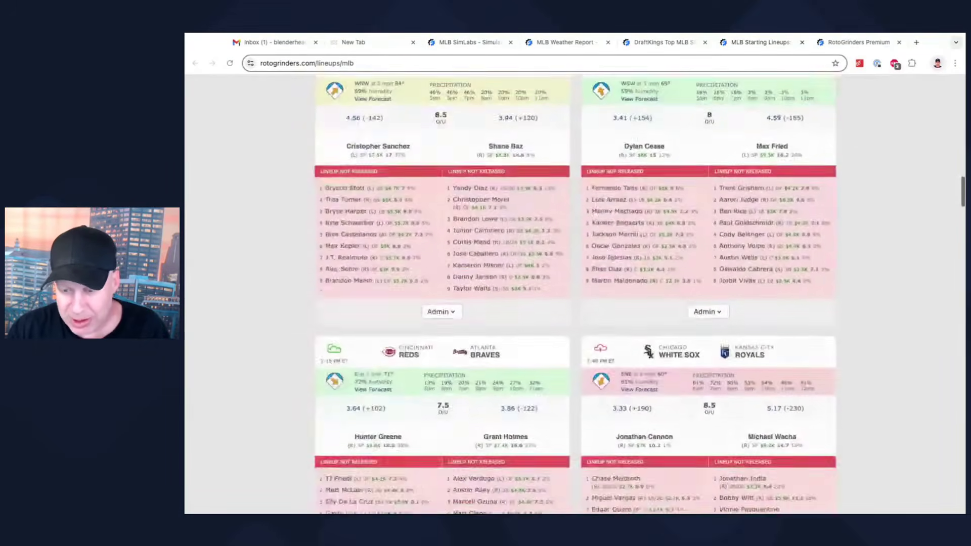
scroll(511, 294, "down", 6)
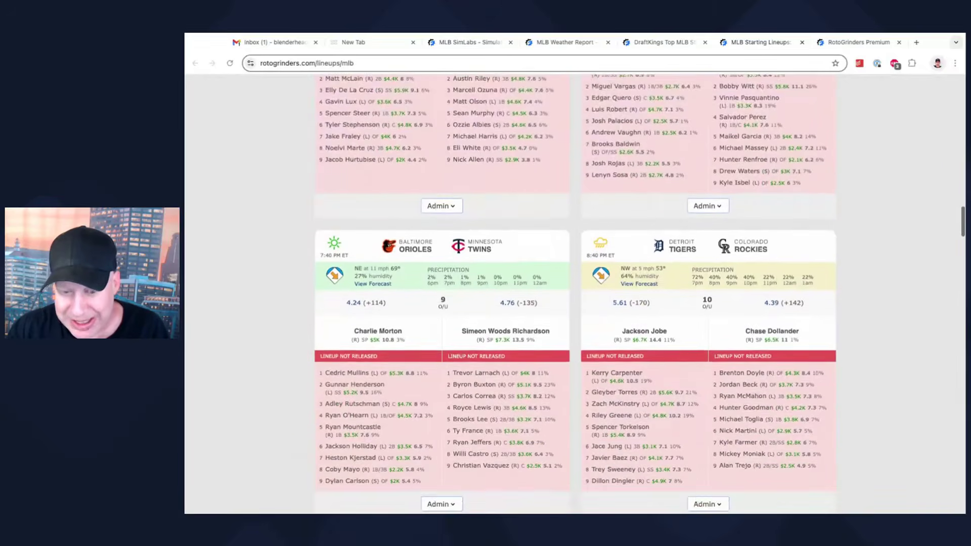
scroll(445, 348, "down", 2)
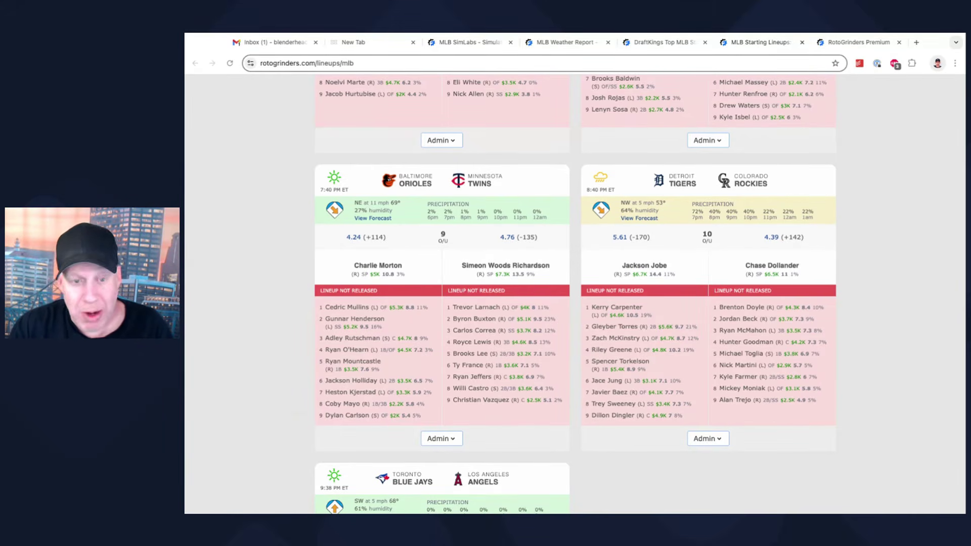
scroll(347, 403, "down", 1)
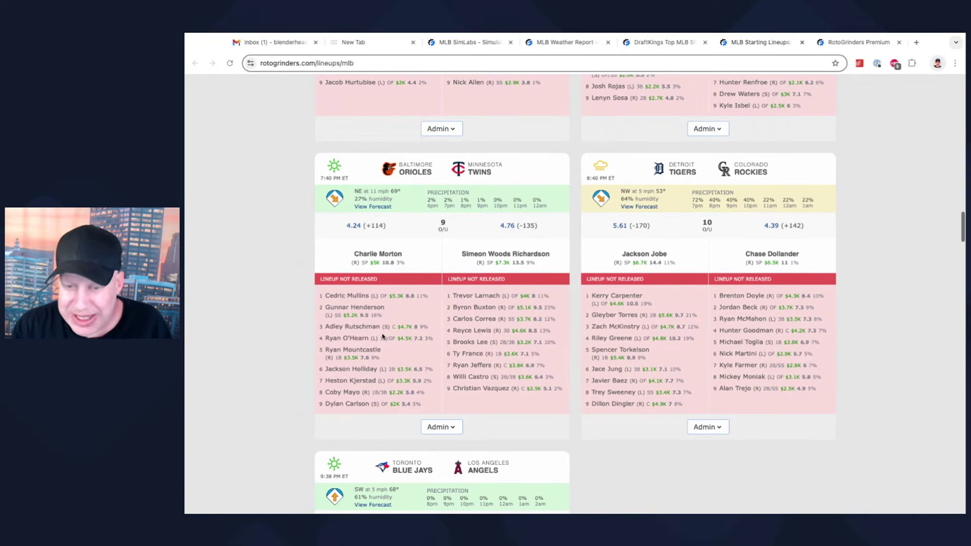
Return to the SimLabs build, examine the six top-rated lineups and save one of them.
left_click(463, 44)
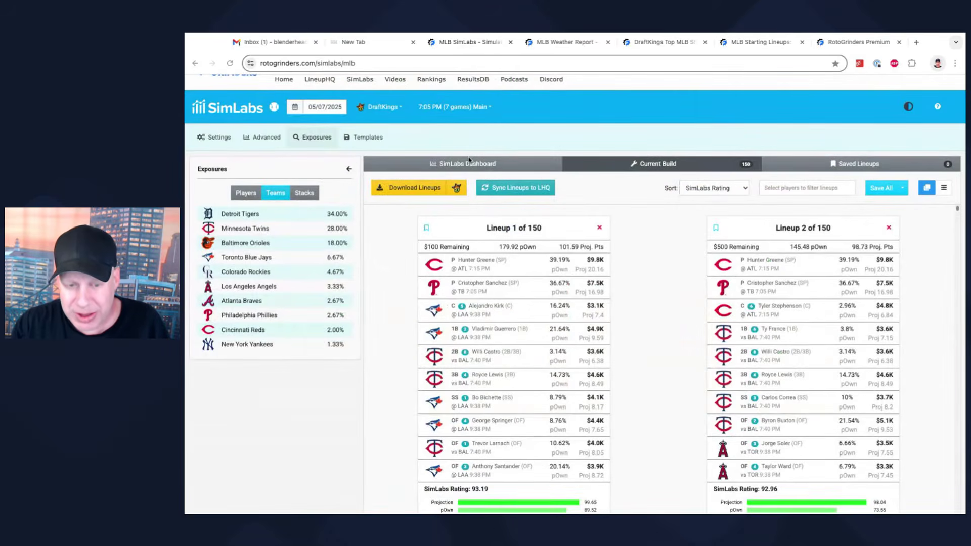
scroll(641, 286, "down", 10)
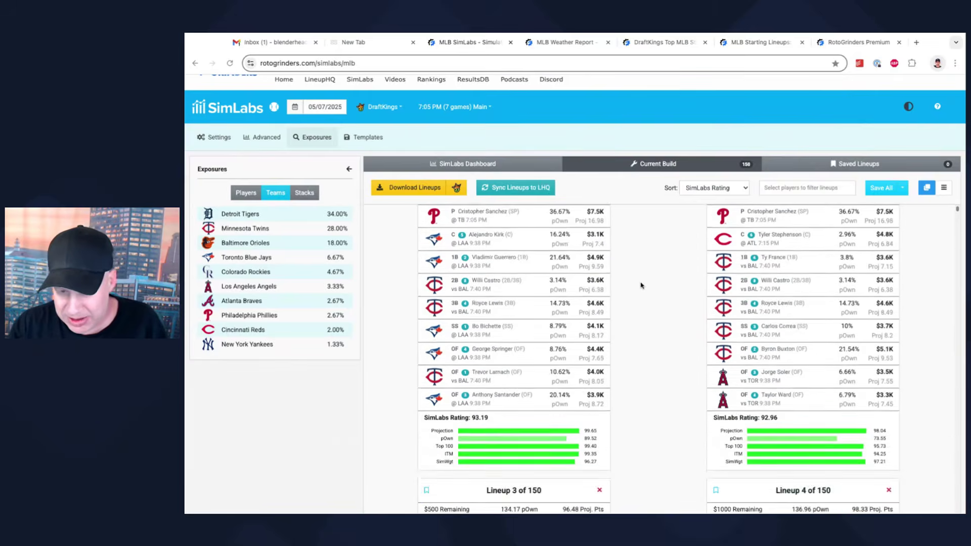
scroll(641, 285, "down", 1)
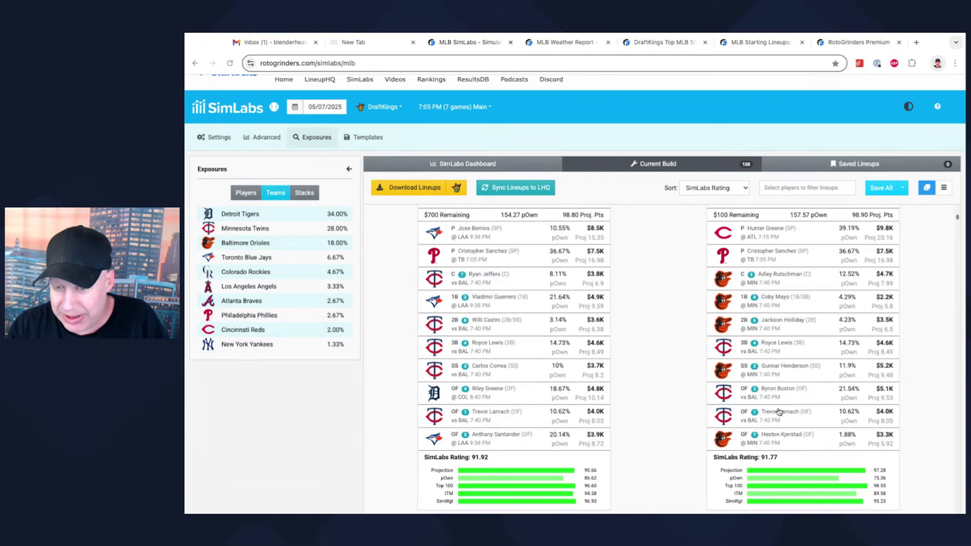
scroll(709, 366, "up", 2)
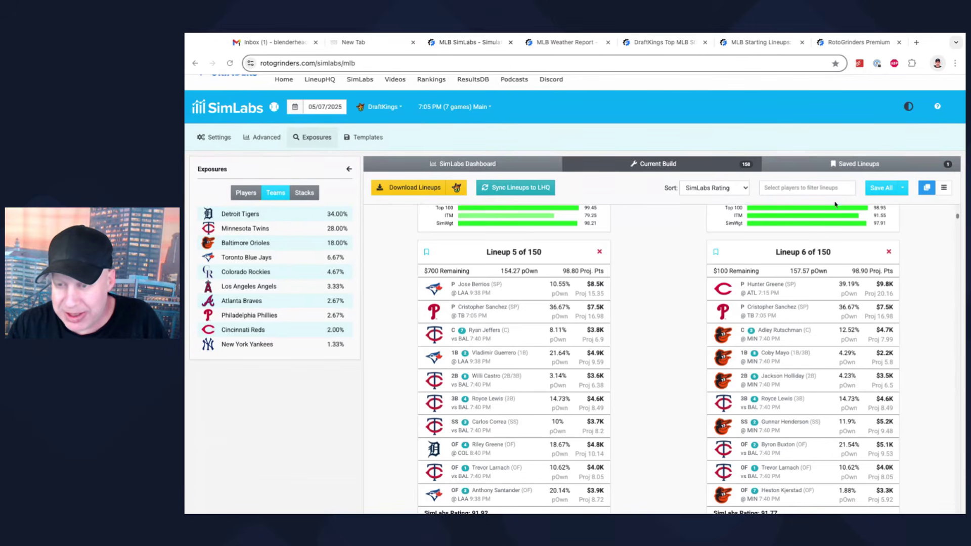
Examine lineups 5 through 22 of the current build, comparing their pitchers, team stacks and SimLabs ratings.
scroll(659, 312, "down", 2)
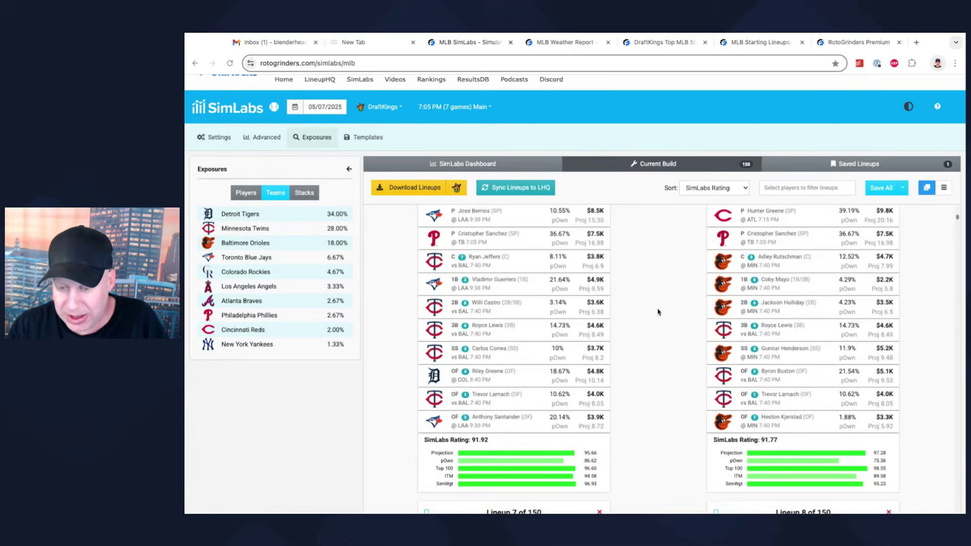
scroll(659, 312, "down", 12)
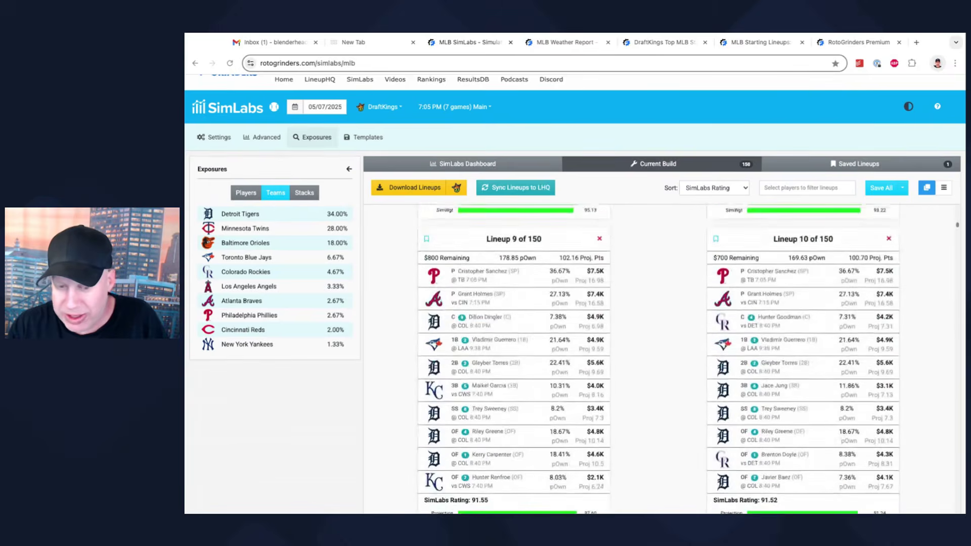
scroll(679, 332, "down", 4)
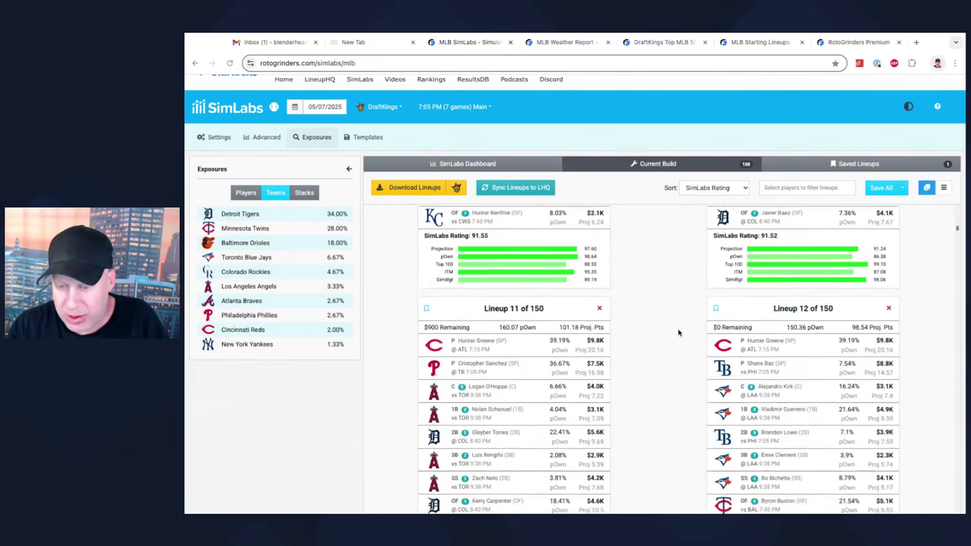
scroll(679, 333, "up", 18)
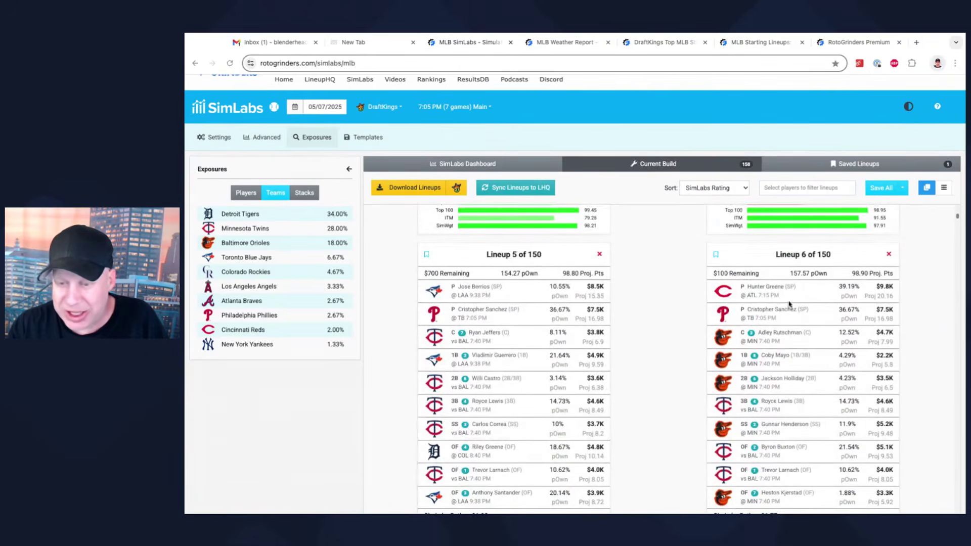
scroll(646, 359, "down", 1)
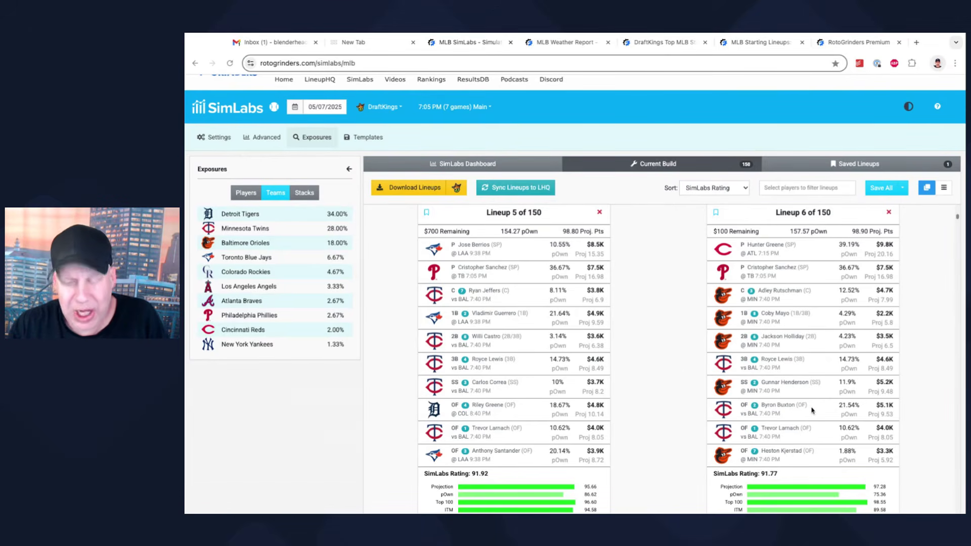
scroll(641, 341, "down", 3)
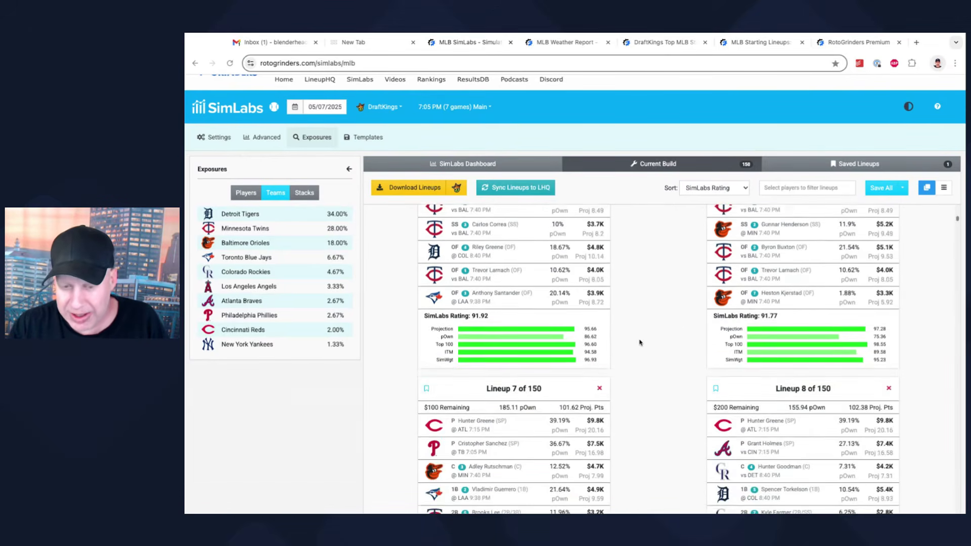
scroll(639, 343, "down", 5)
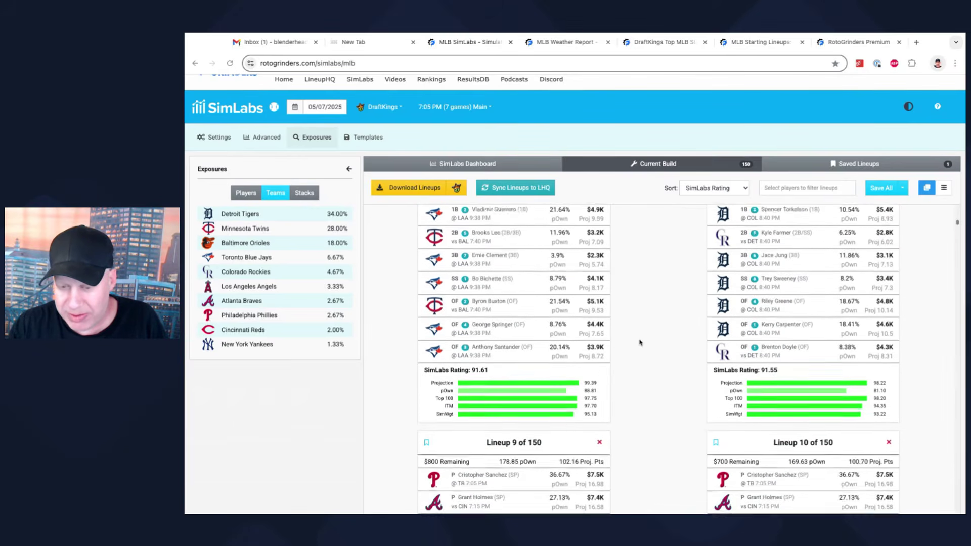
scroll(639, 343, "down", 12)
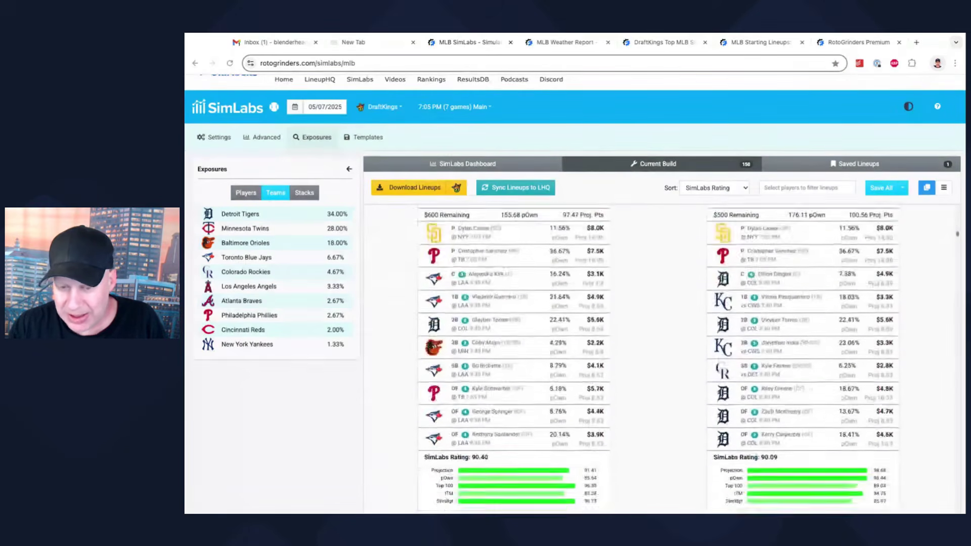
scroll(516, 365, "down", 6)
scroll(516, 365, "up", 5)
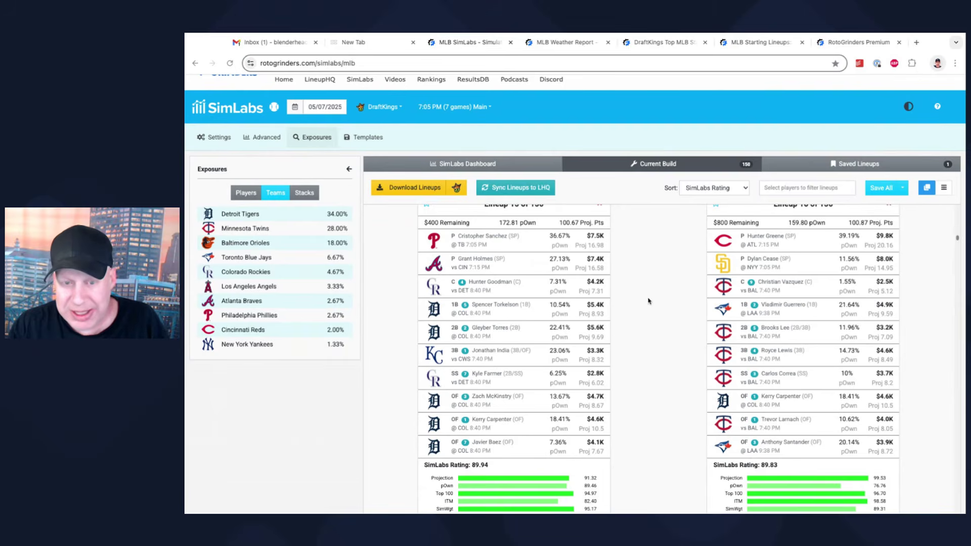
scroll(648, 300, "down", 6)
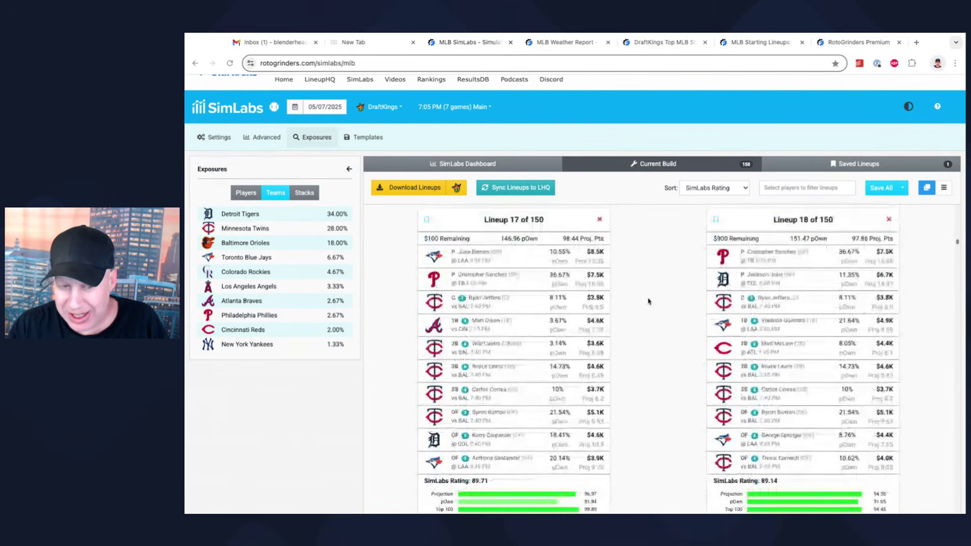
scroll(648, 301, "down", 8)
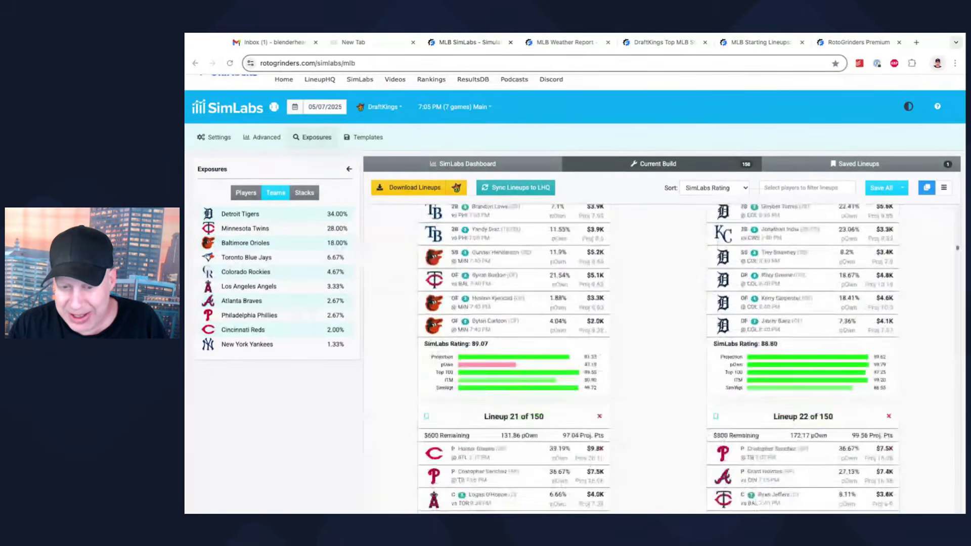
scroll(648, 301, "down", 6)
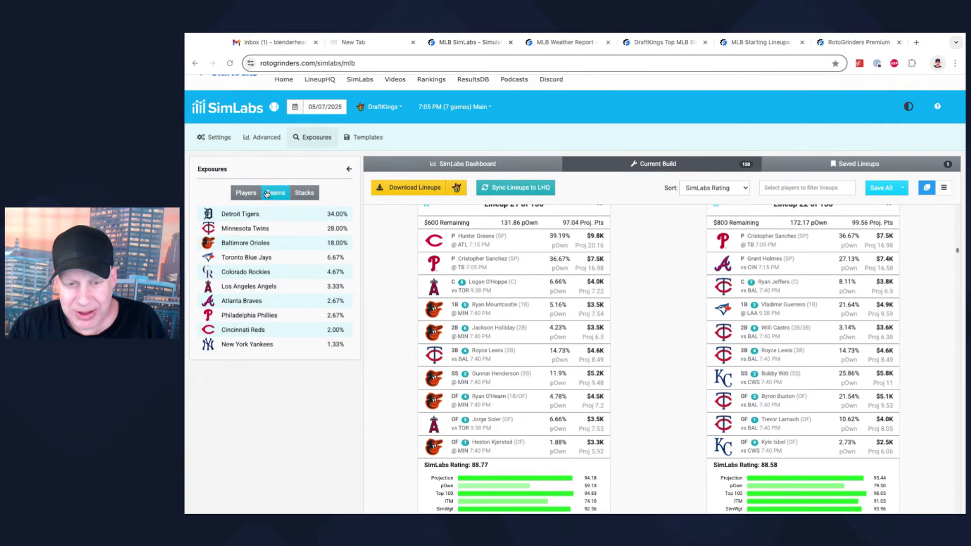
Review the current build's player exposures across all positions.
left_click(246, 193)
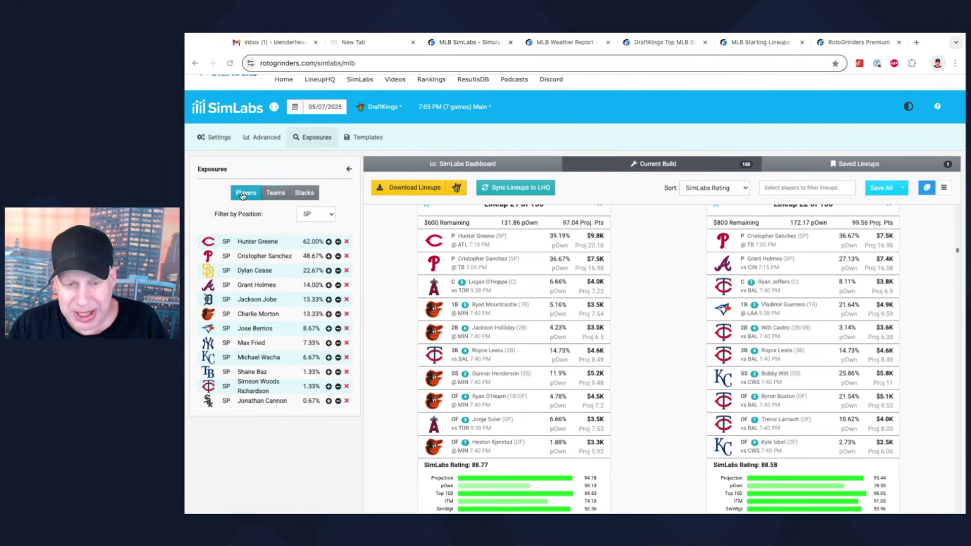
left_click(307, 214)
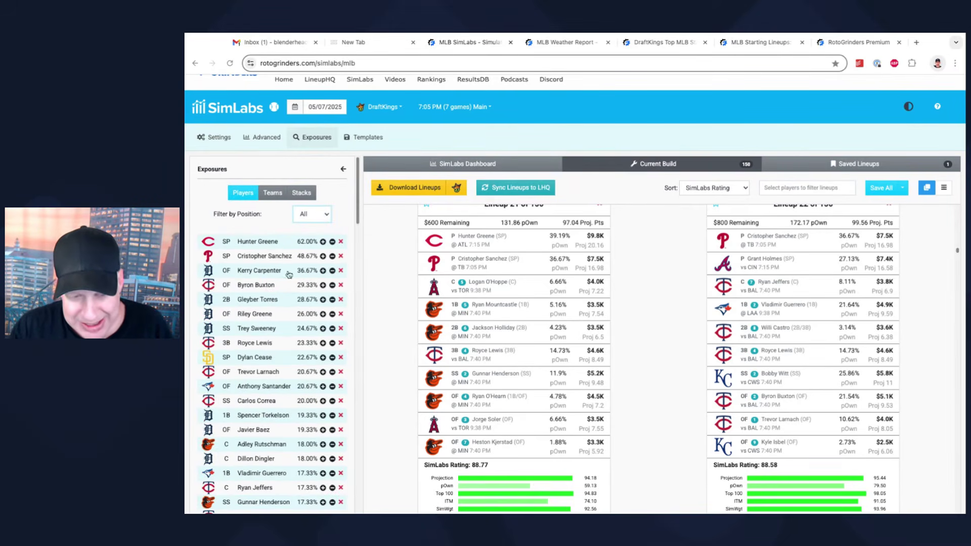
scroll(286, 270, "down", 1)
scroll(286, 292, "down", 2)
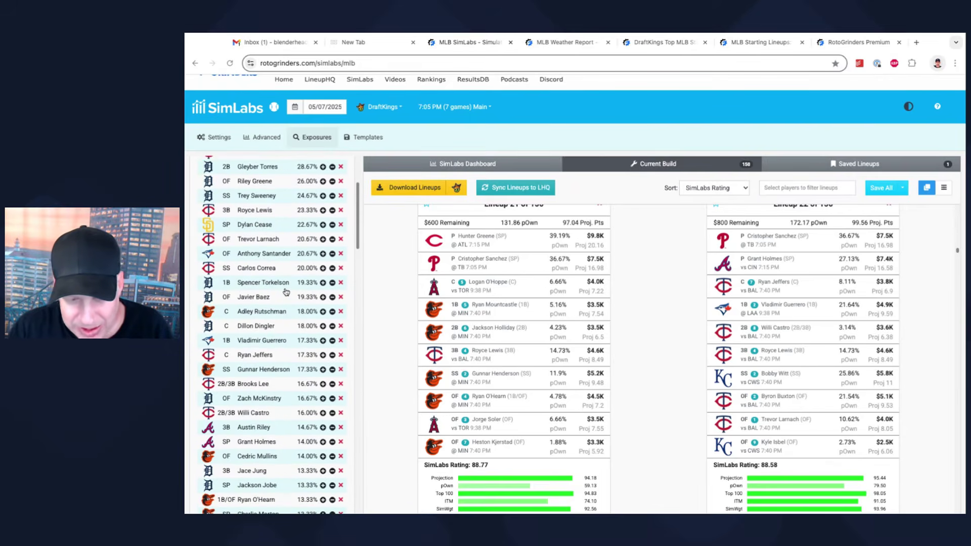
scroll(286, 294, "down", 1)
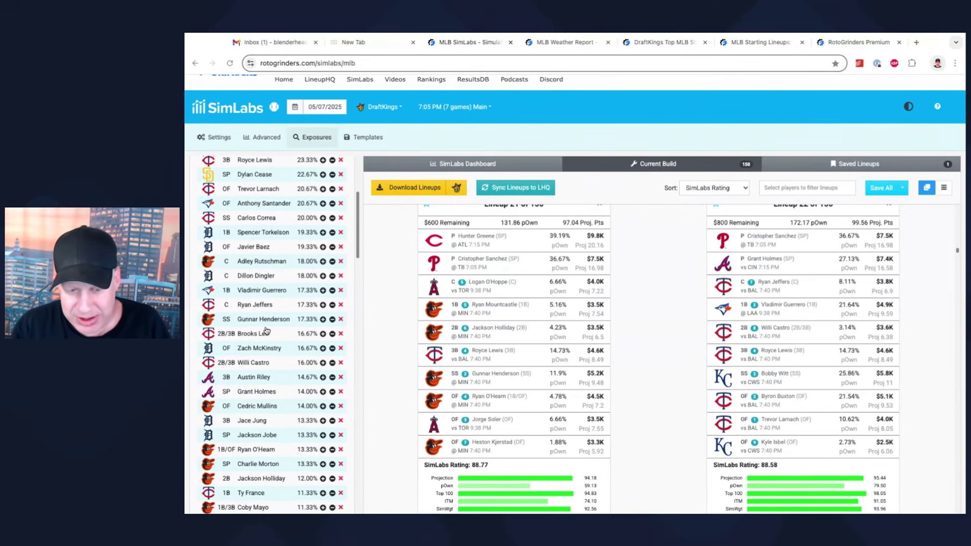
scroll(268, 334, "down", 1)
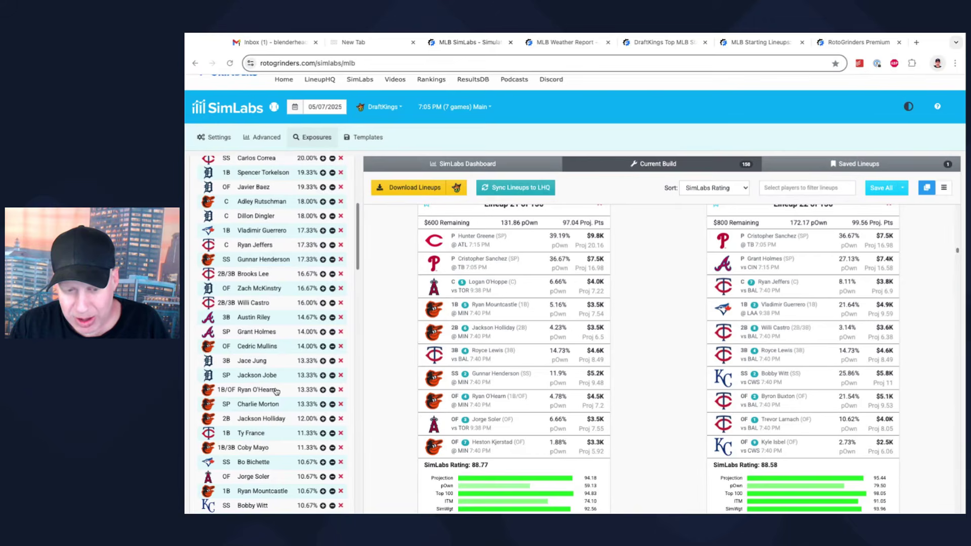
scroll(273, 393, "down", 2)
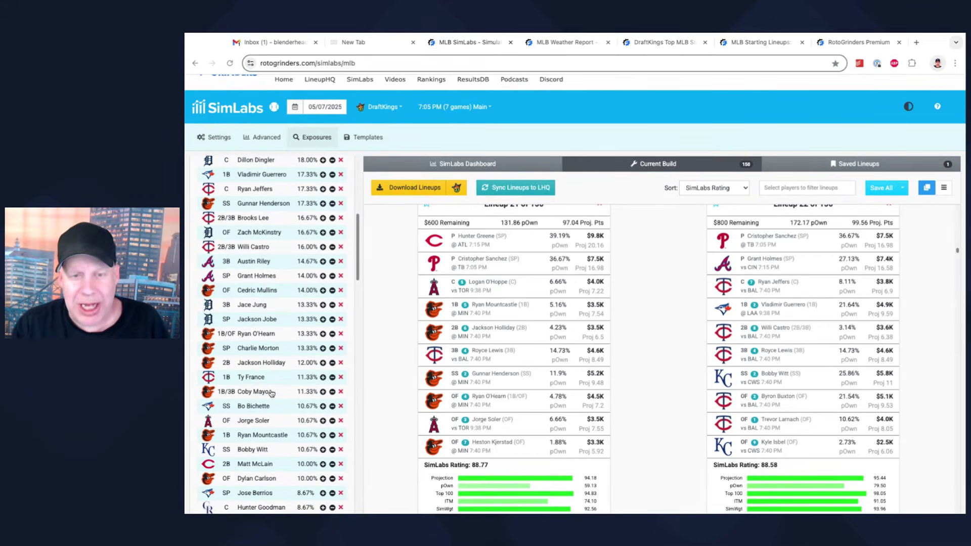
scroll(272, 393, "up", 10)
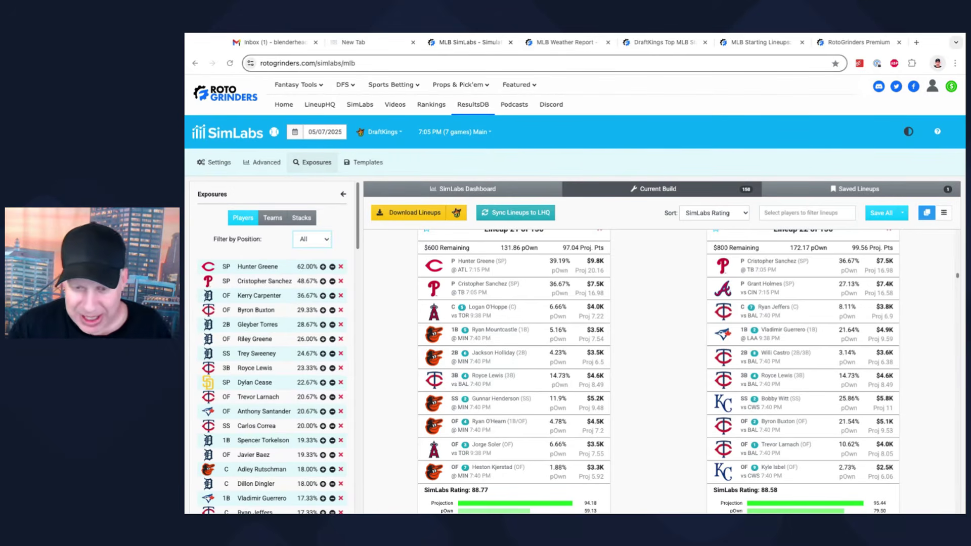
Look back through the current build from lineup 22 up to the top-rated lineups 1 and 2.
scroll(641, 365, "up", 2)
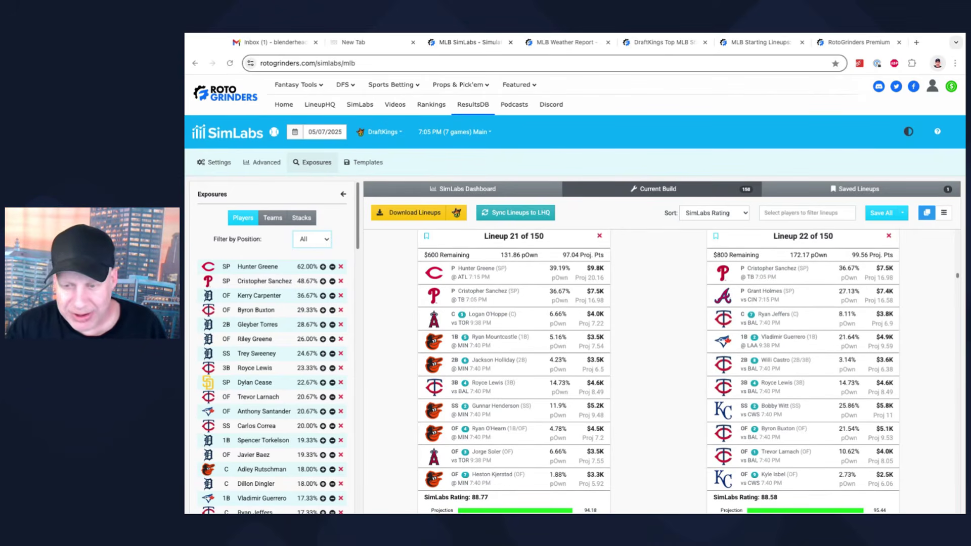
scroll(641, 365, "up", 6)
scroll(641, 365, "up", 10)
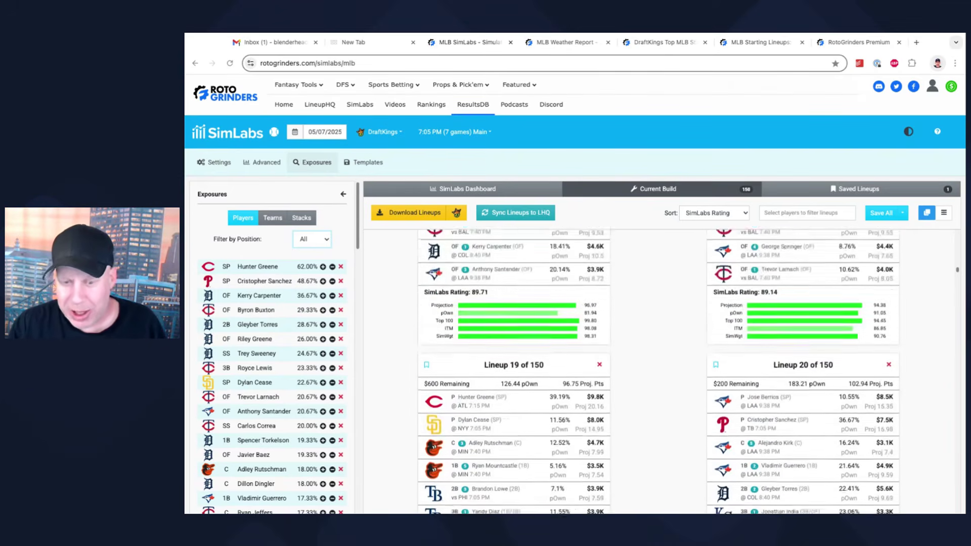
scroll(641, 365, "up", 20)
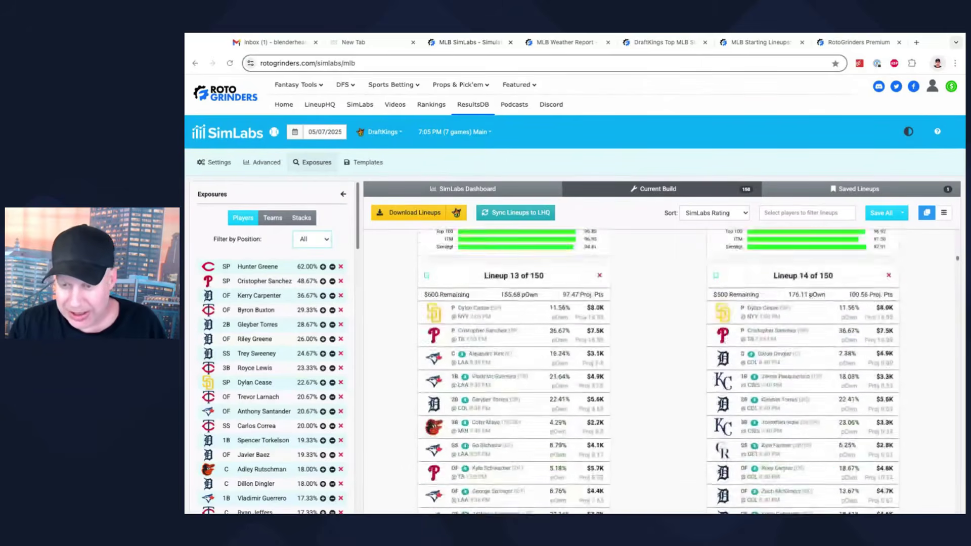
scroll(641, 365, "up", 6)
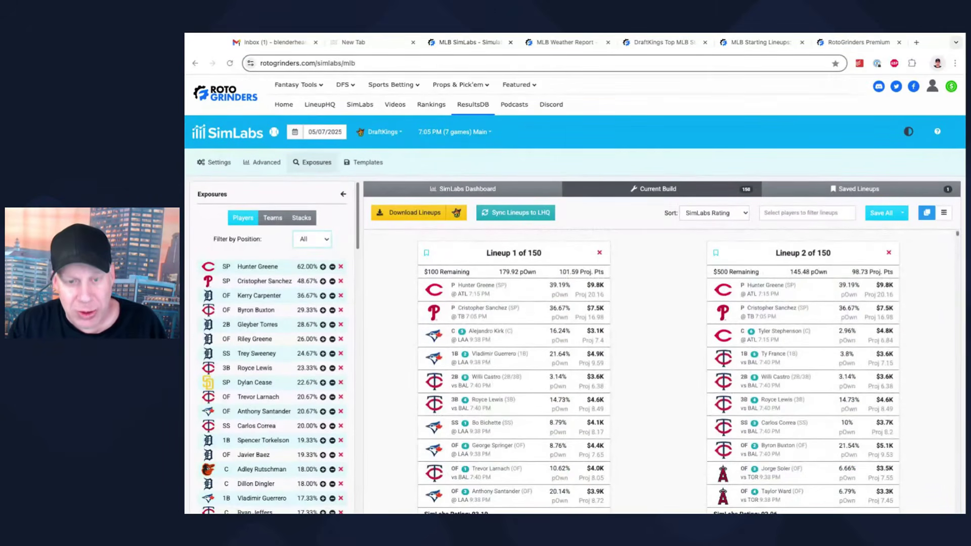
scroll(590, 363, "down", 1)
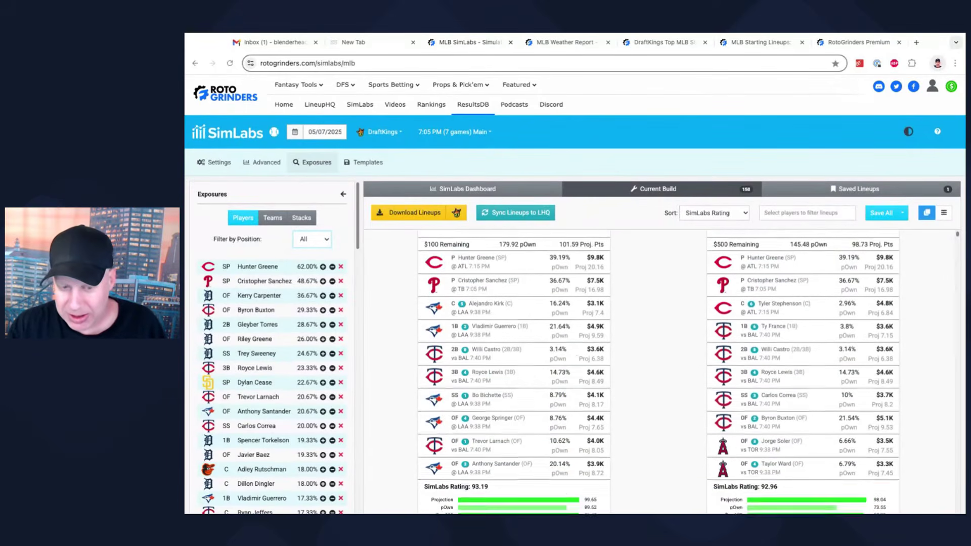
scroll(591, 363, "up", 1)
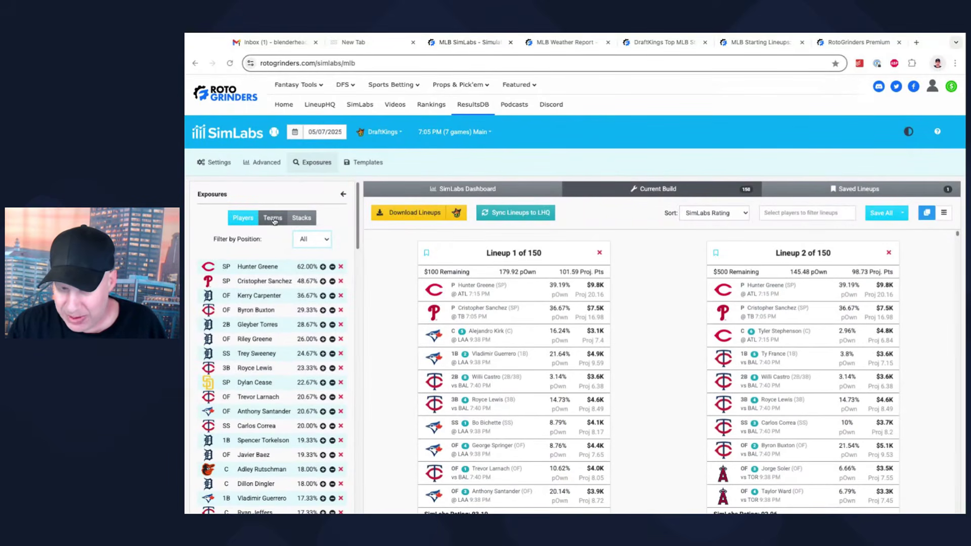
Review the build's team exposures, compare them with the main-slate DraftKings top MLB stacks table, and return to SimLabs.
left_click(274, 219)
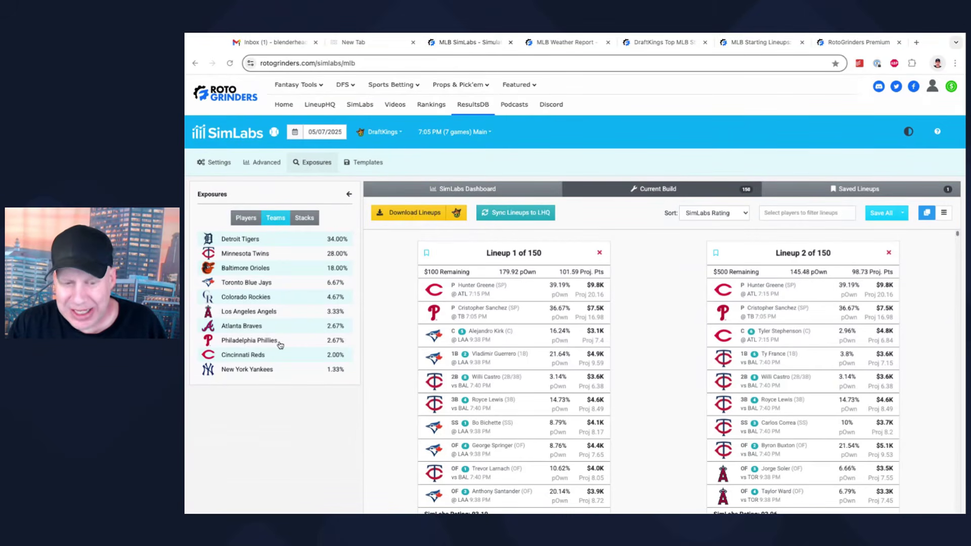
left_click(666, 43)
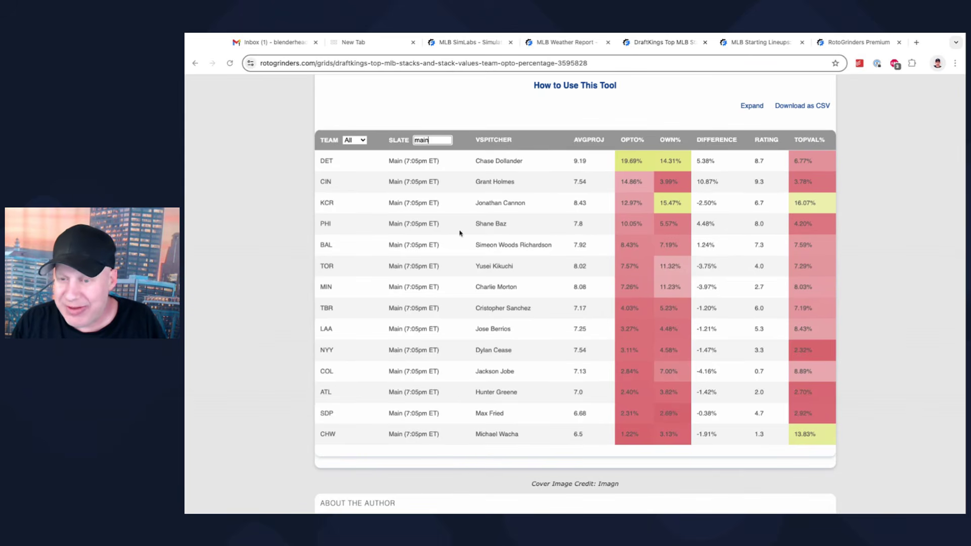
left_click(463, 44)
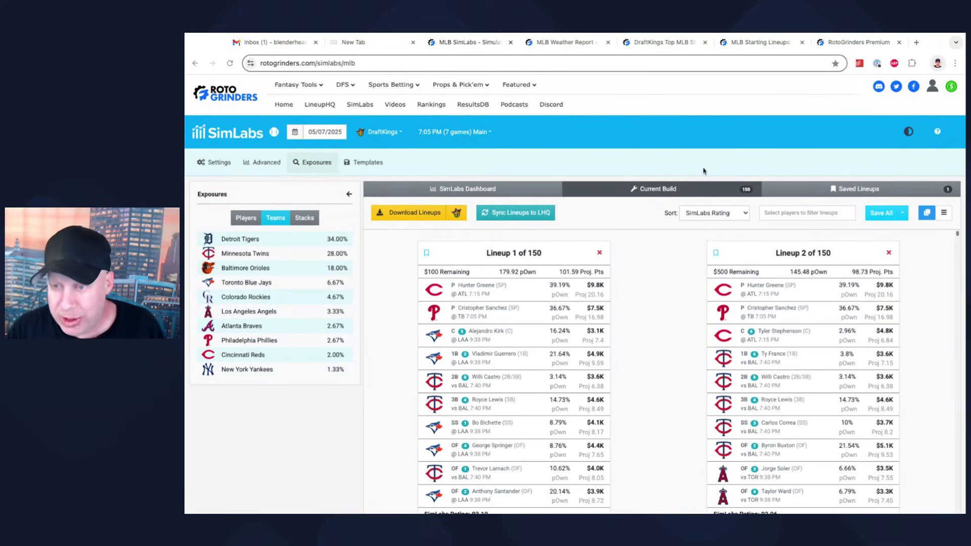
View the RotoGrinders Premium subscription plans and return to the SimLabs build.
left_click(853, 45)
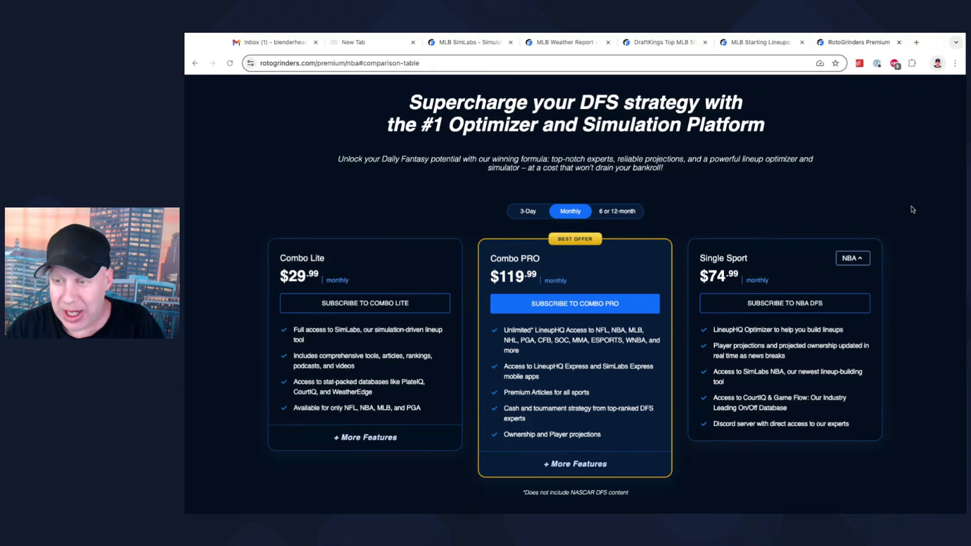
left_click(488, 47)
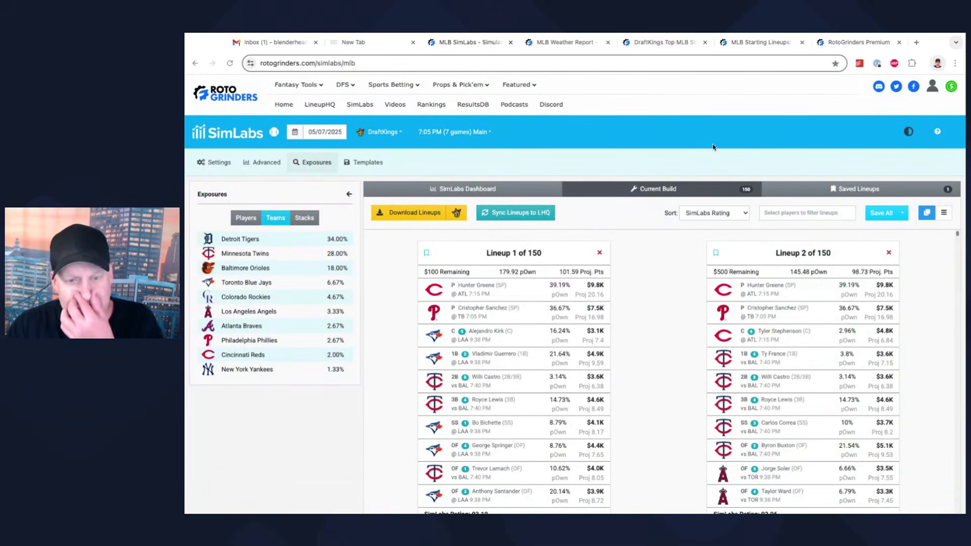